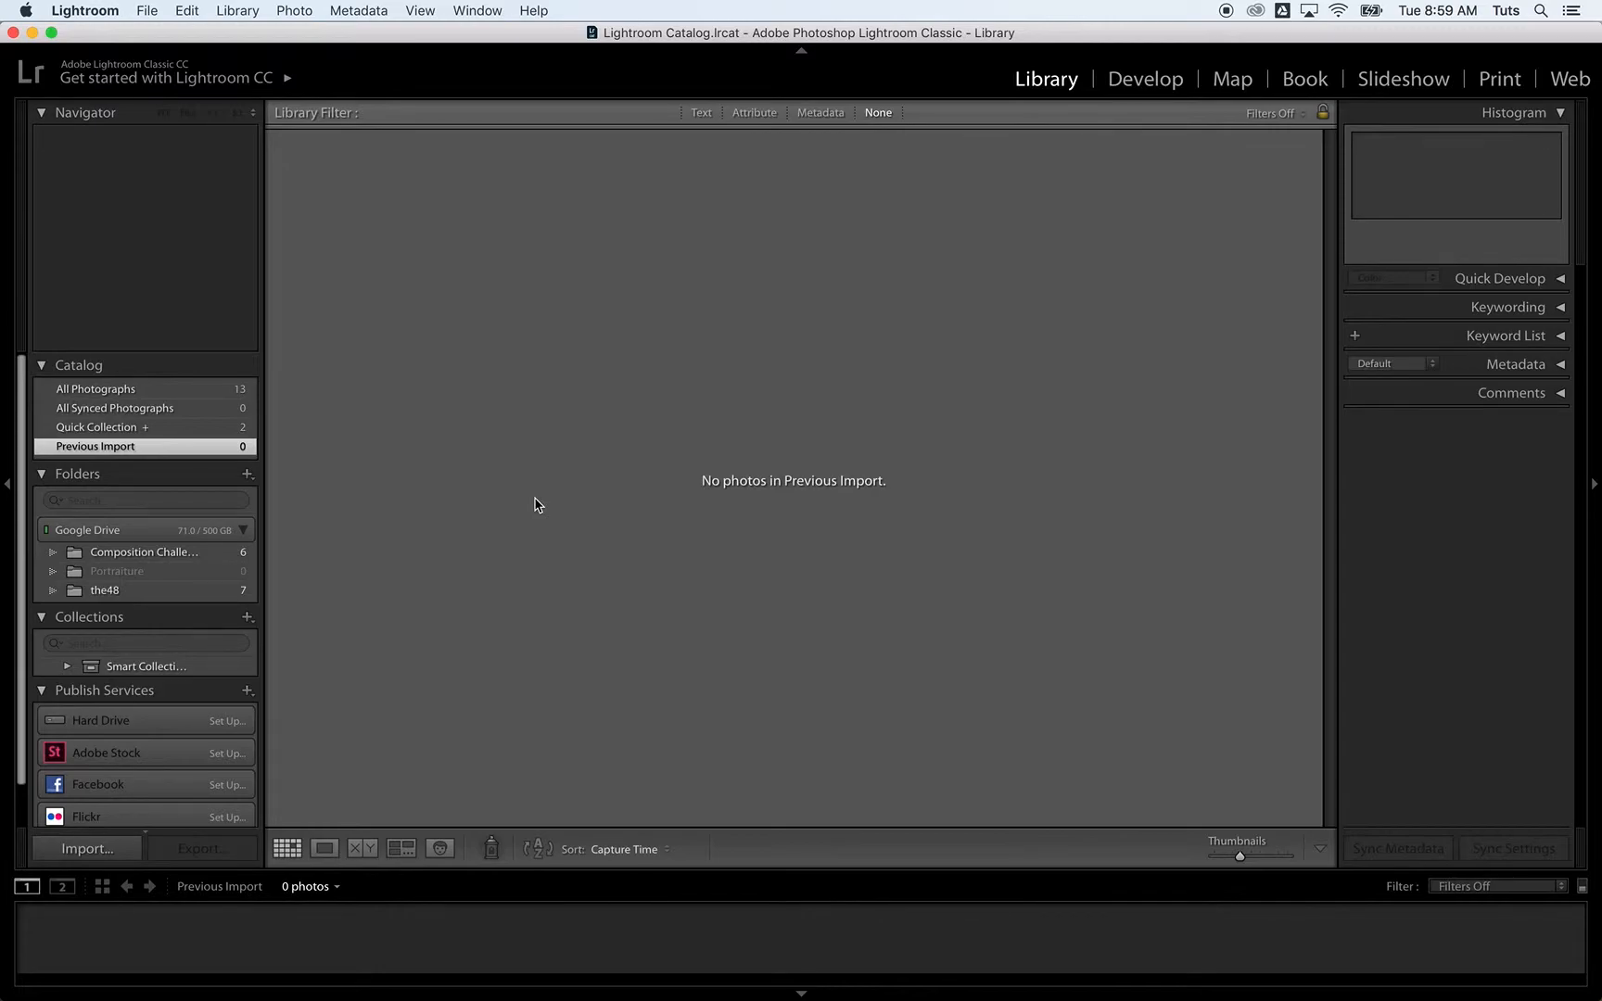
Step: Start a photo import and expand Google Drive's My Drive down to the Period 5 [Graphic Arts] folder under Classes
click(81, 848)
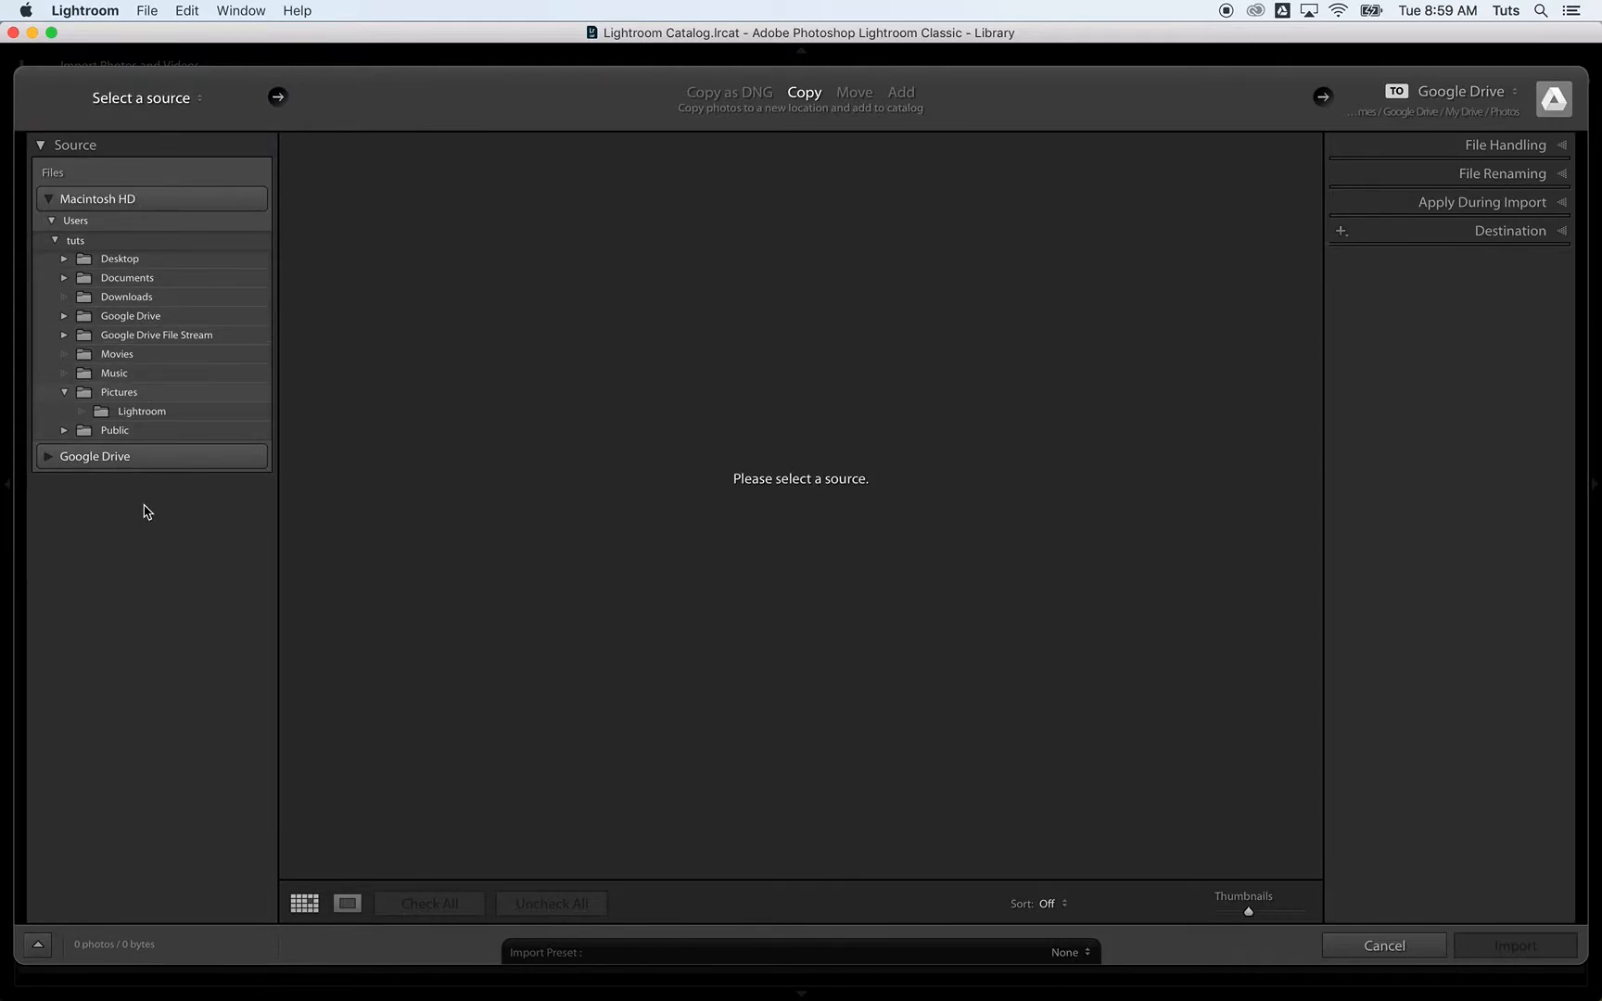
click(50, 199)
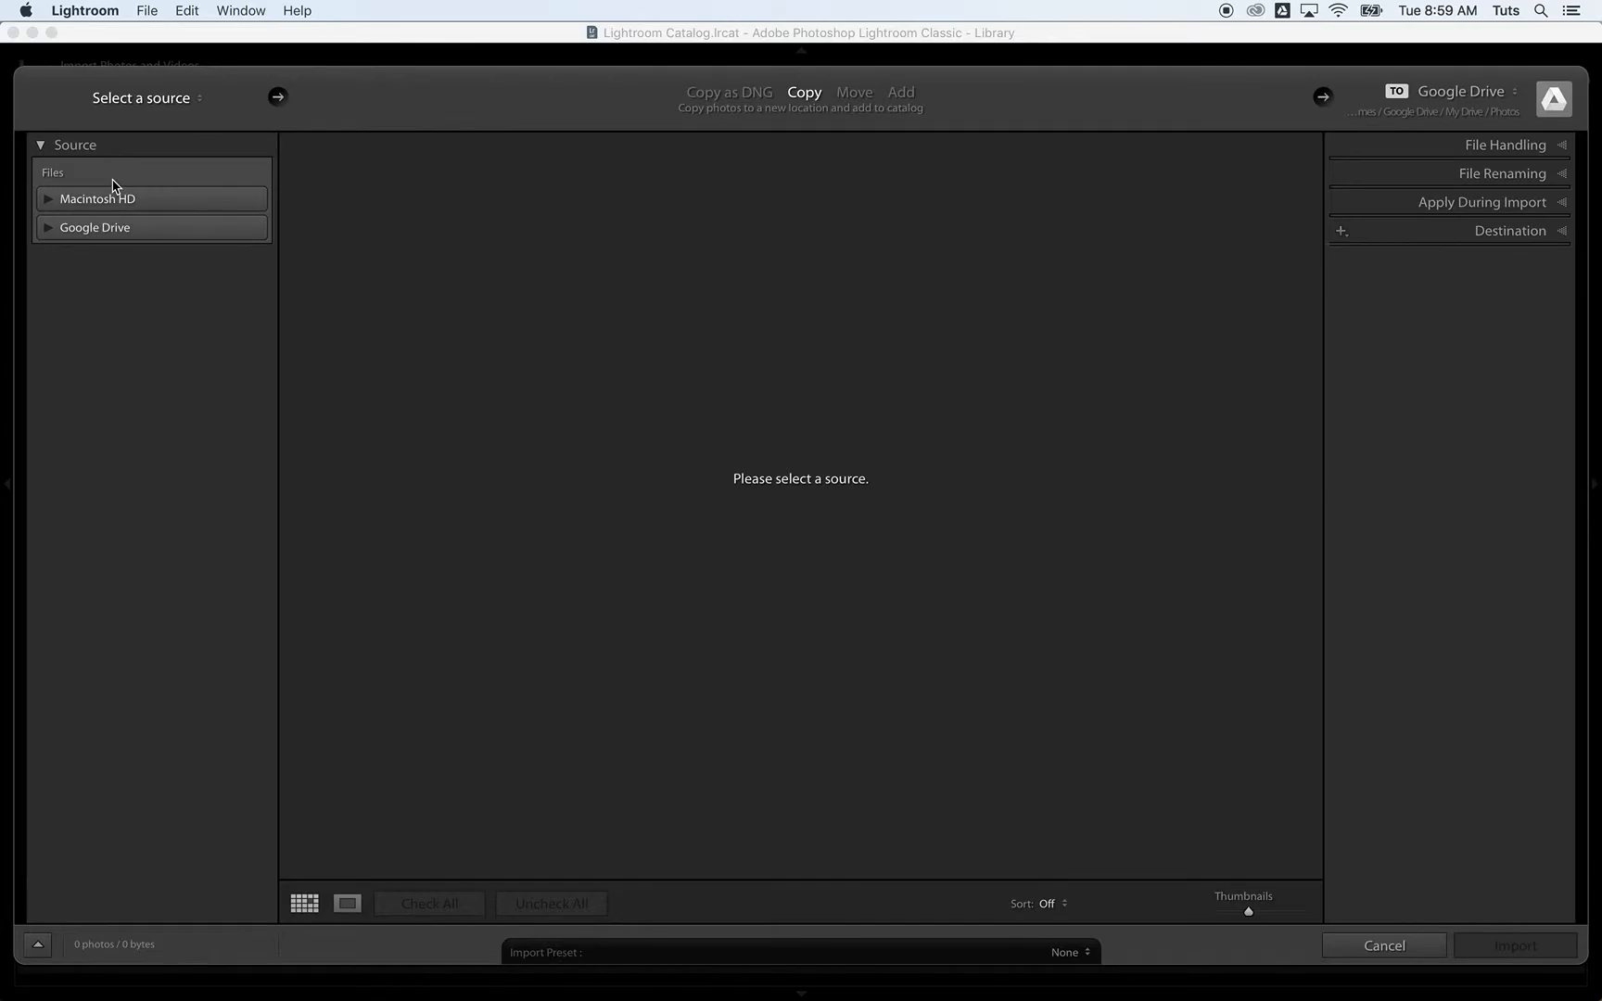
click(48, 227)
click(56, 249)
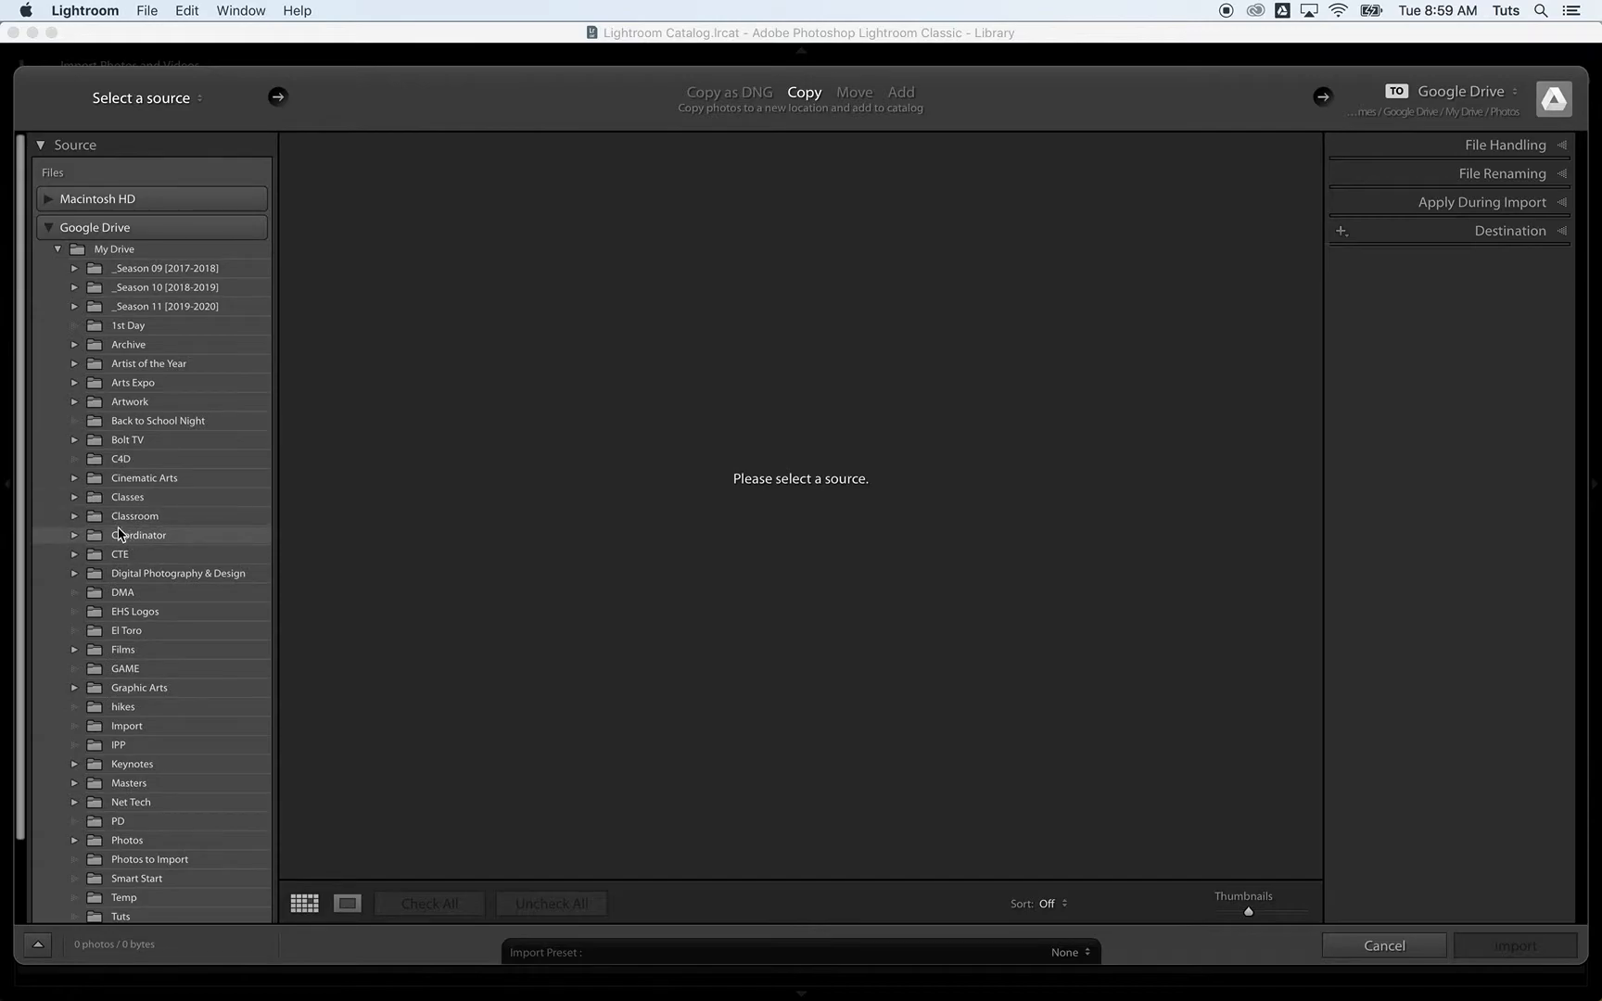
click(74, 497)
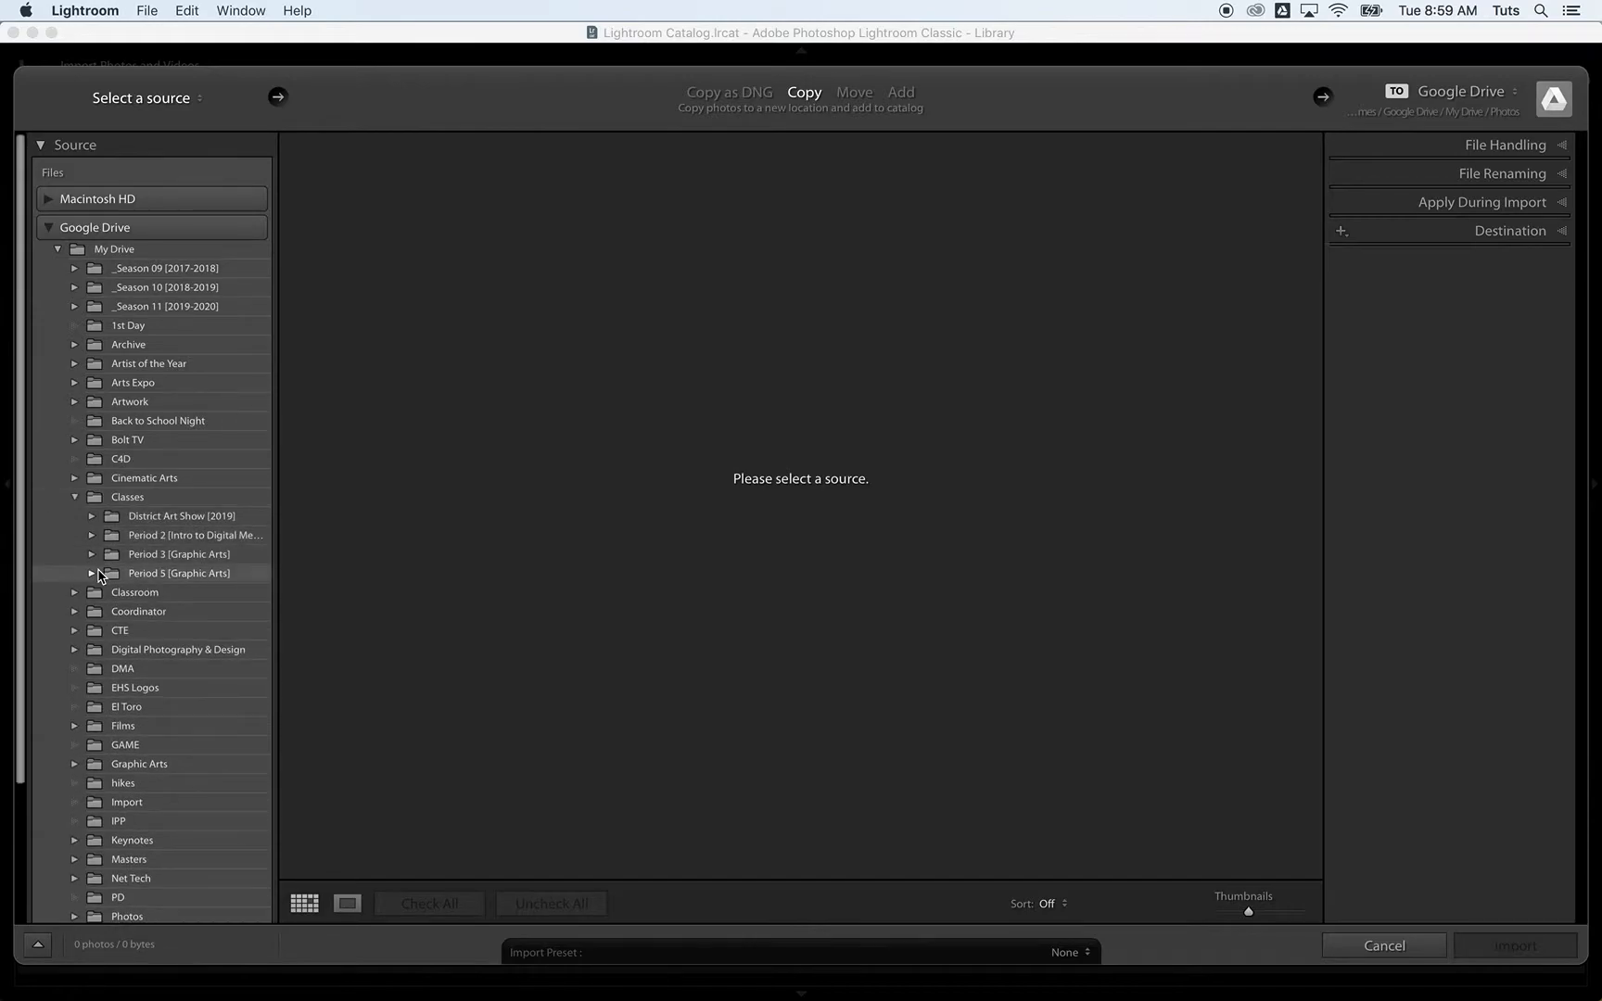
click(92, 573)
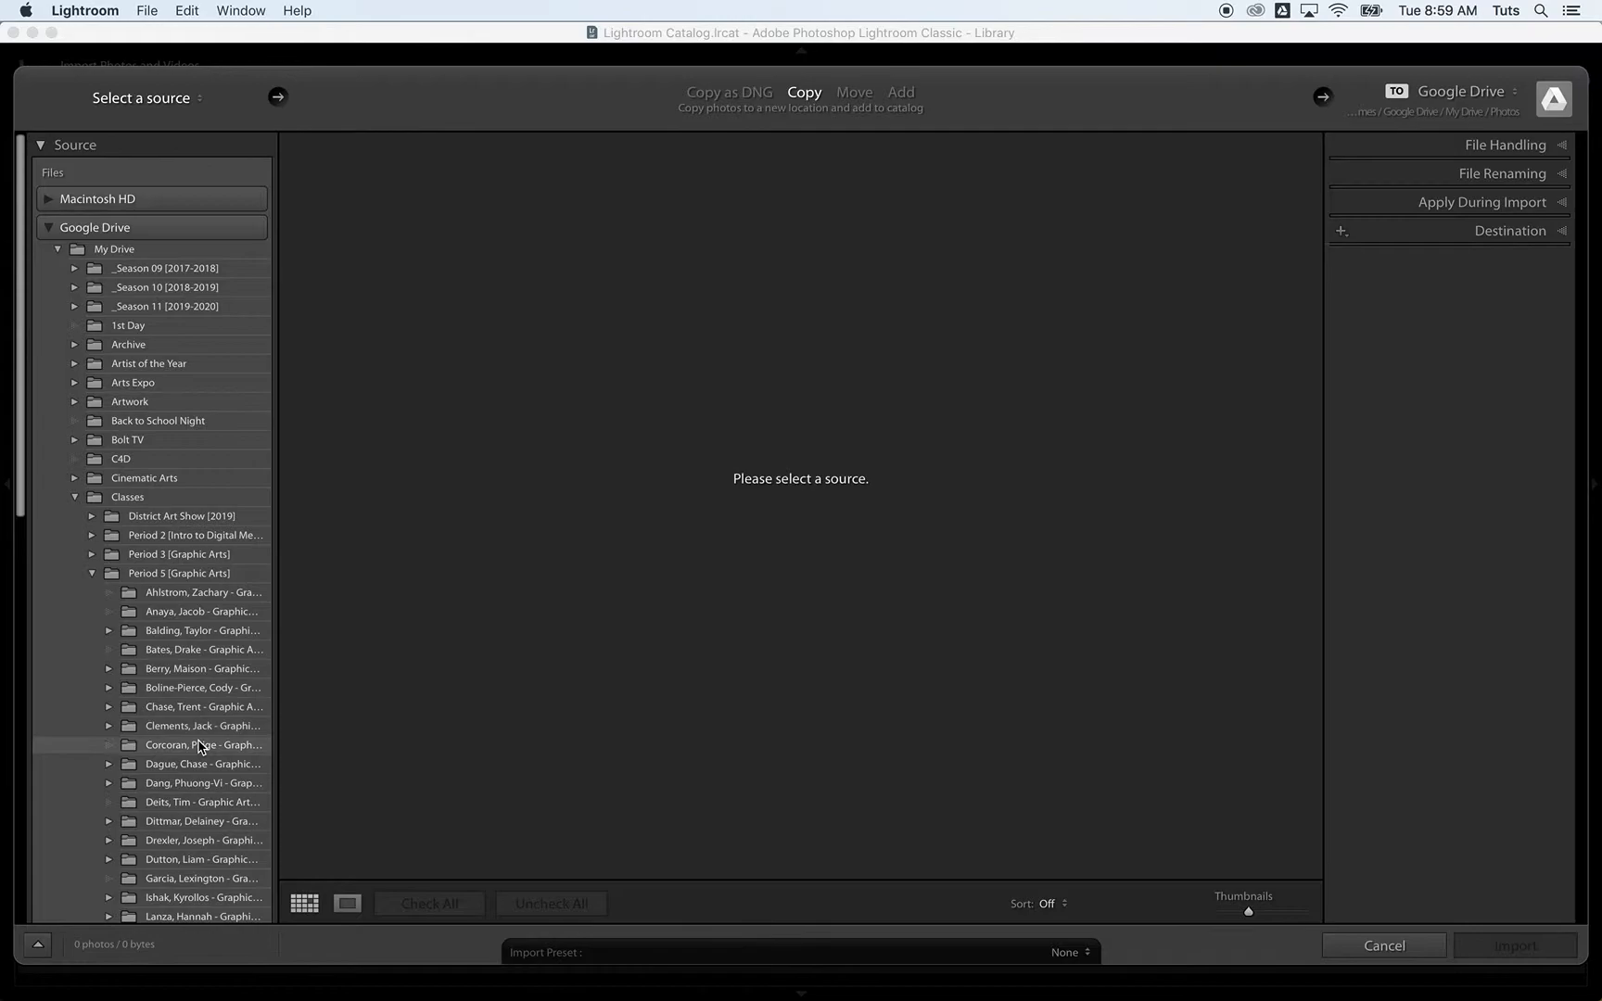
Step: Choose the nested Portraiture folder within the student's Photos folder as the import source
click(201, 822)
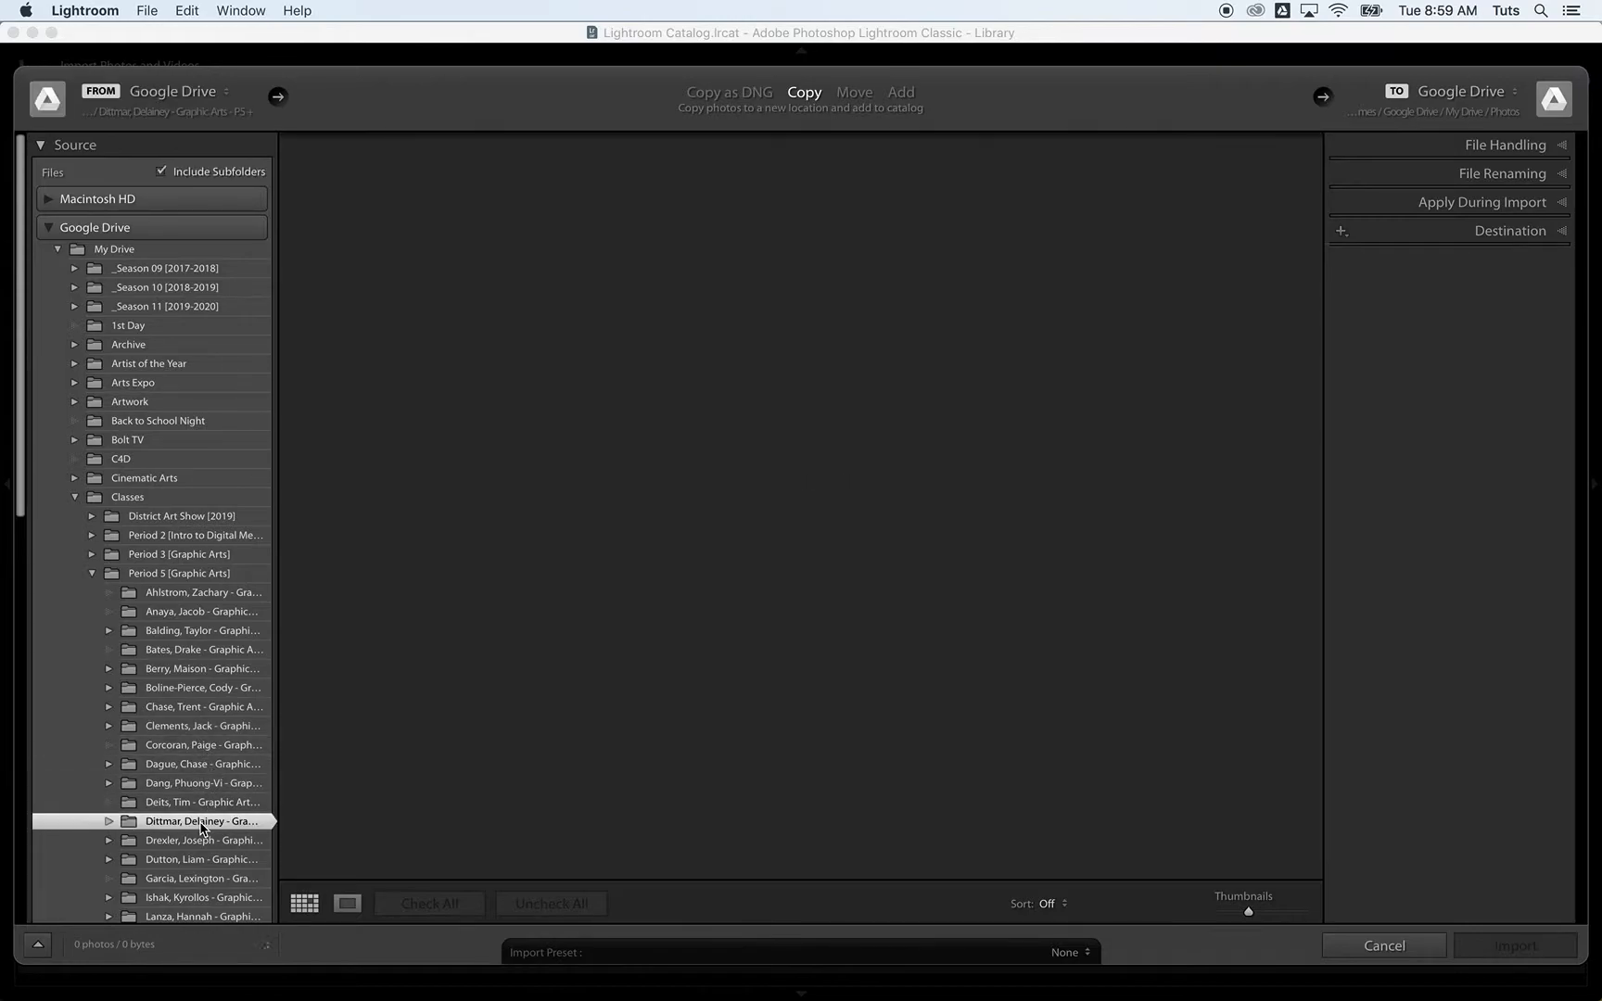
click(107, 823)
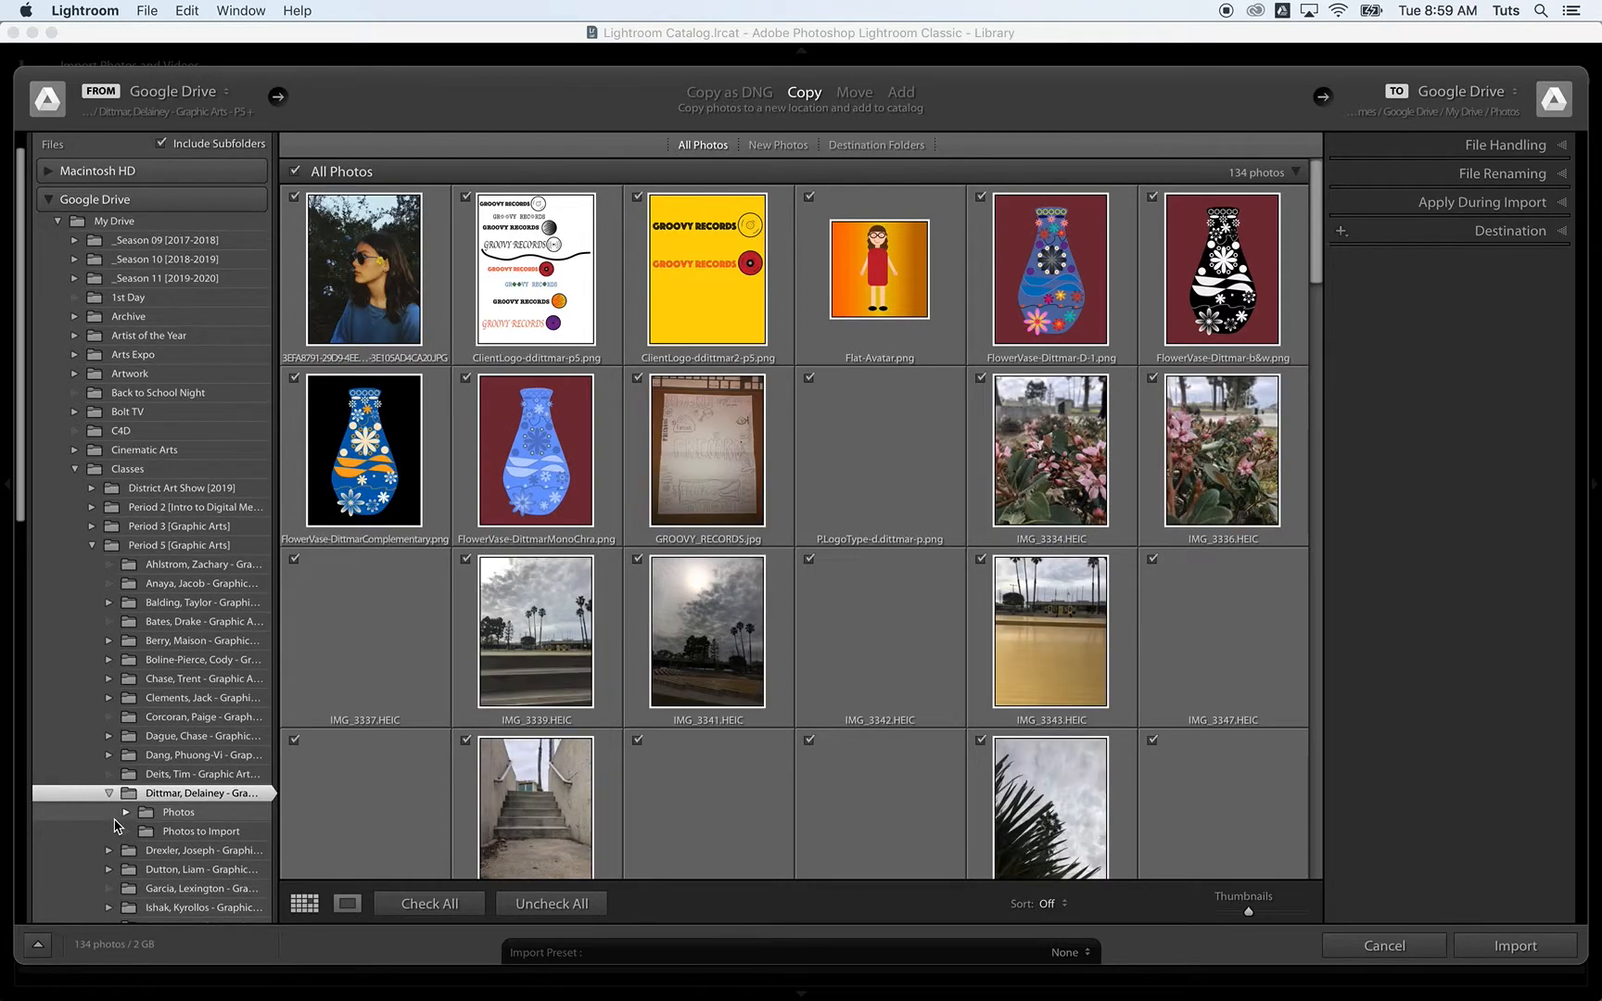
click(126, 813)
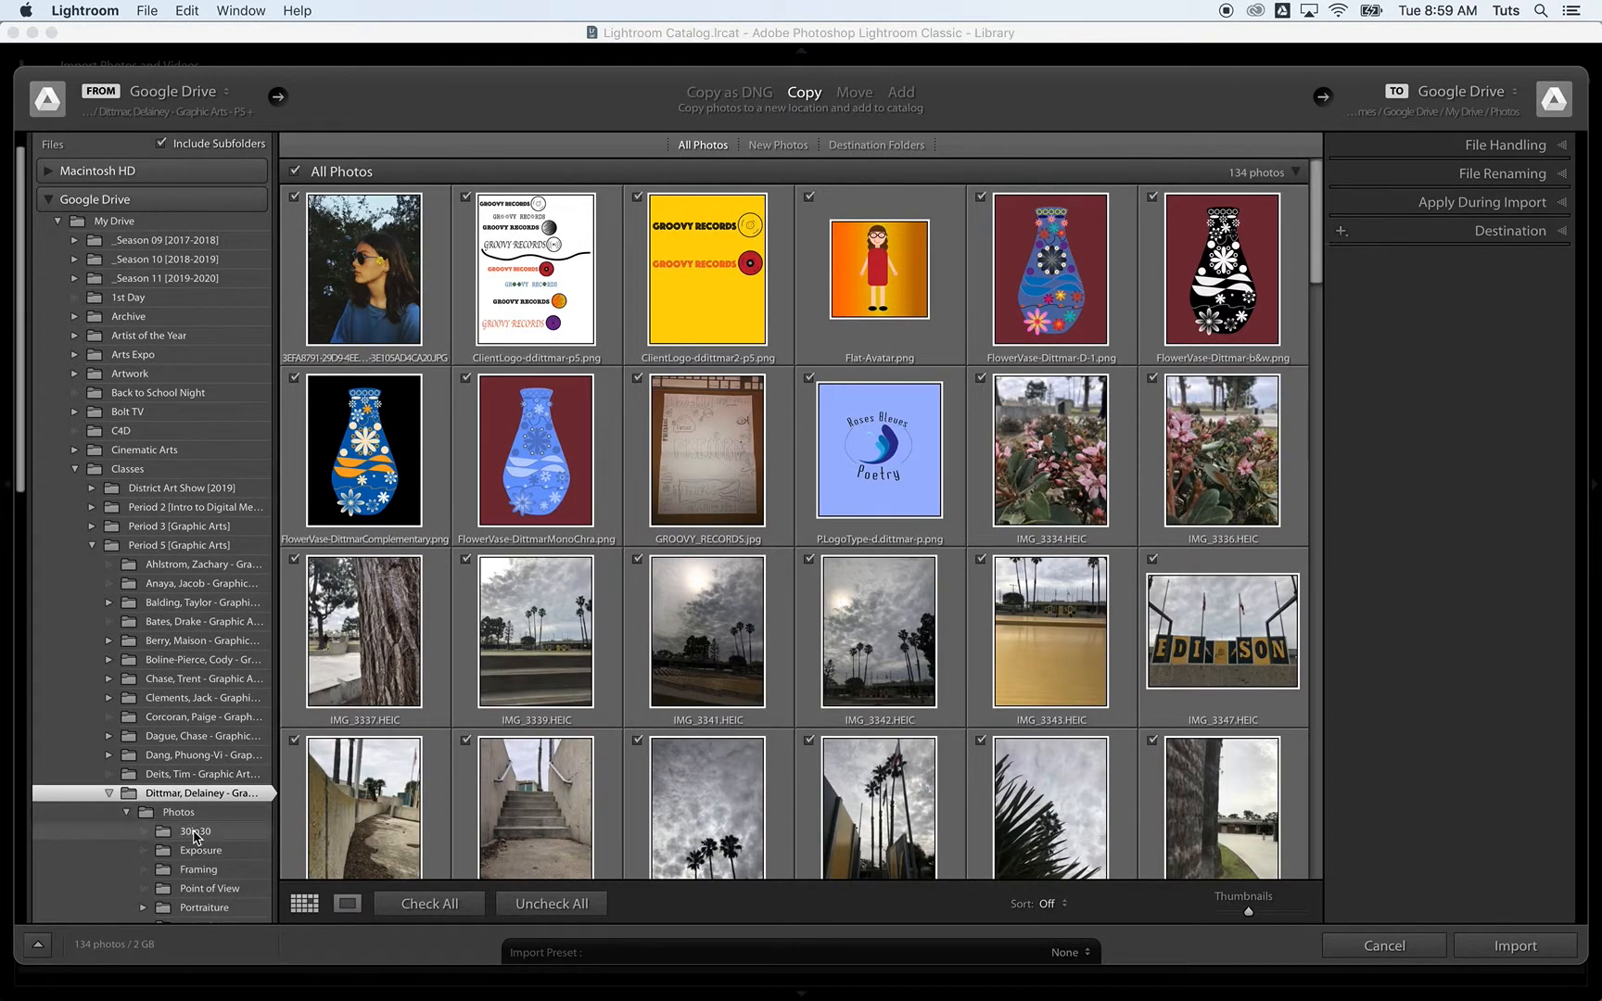
click(143, 908)
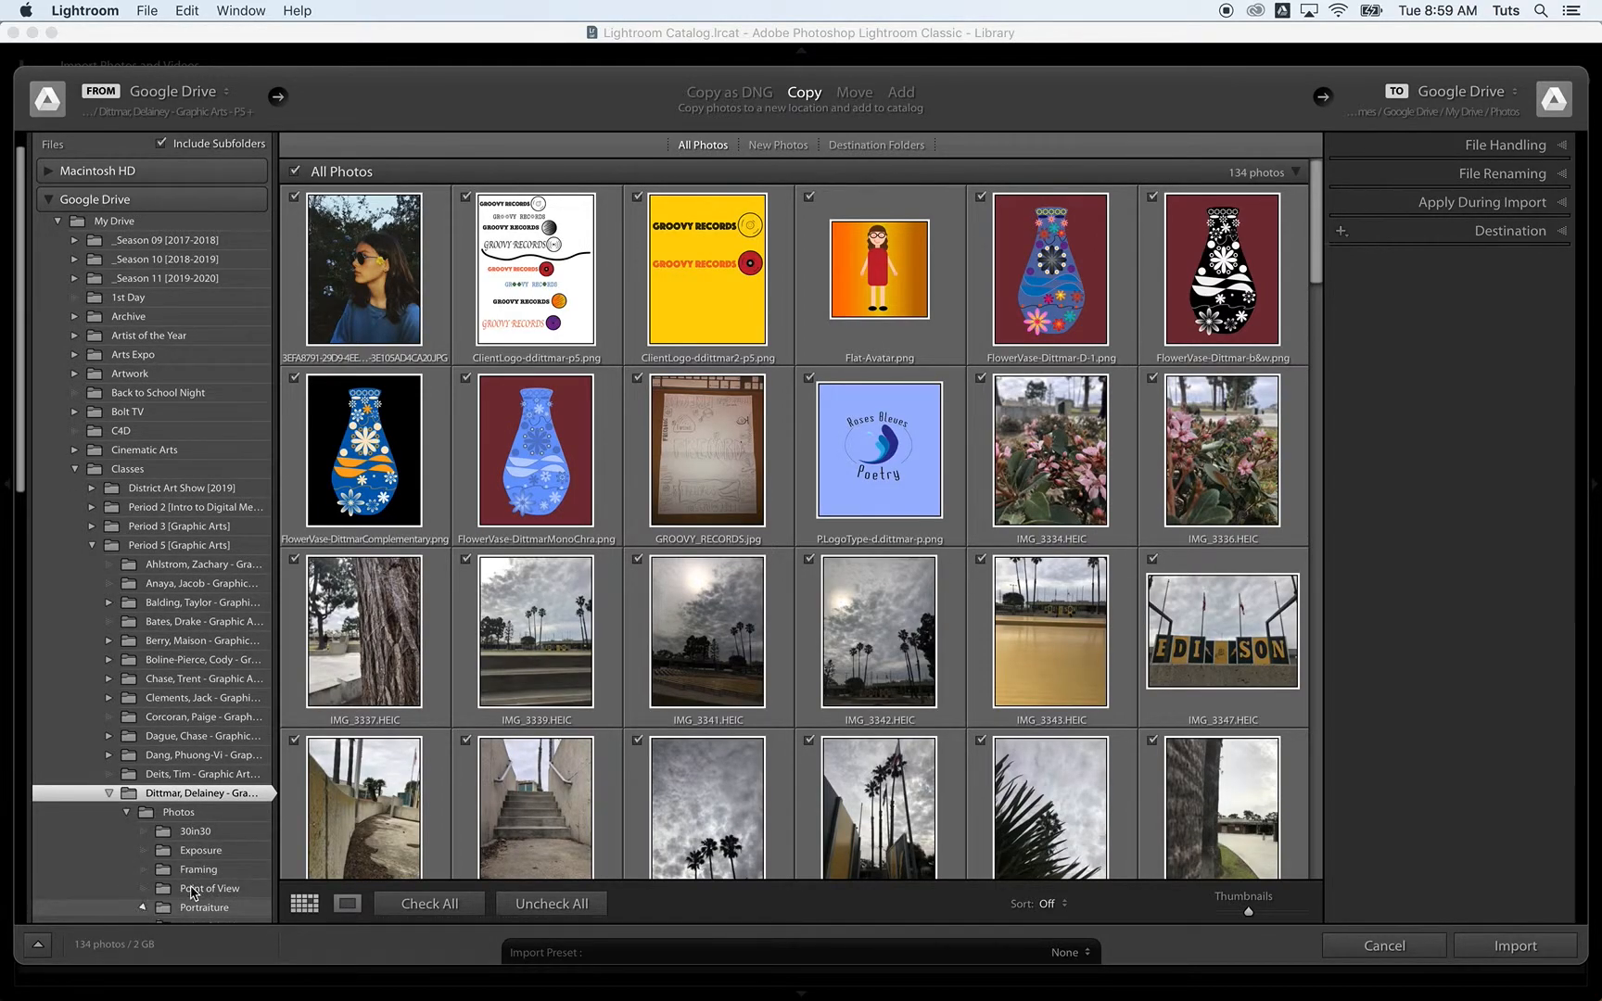
click(209, 855)
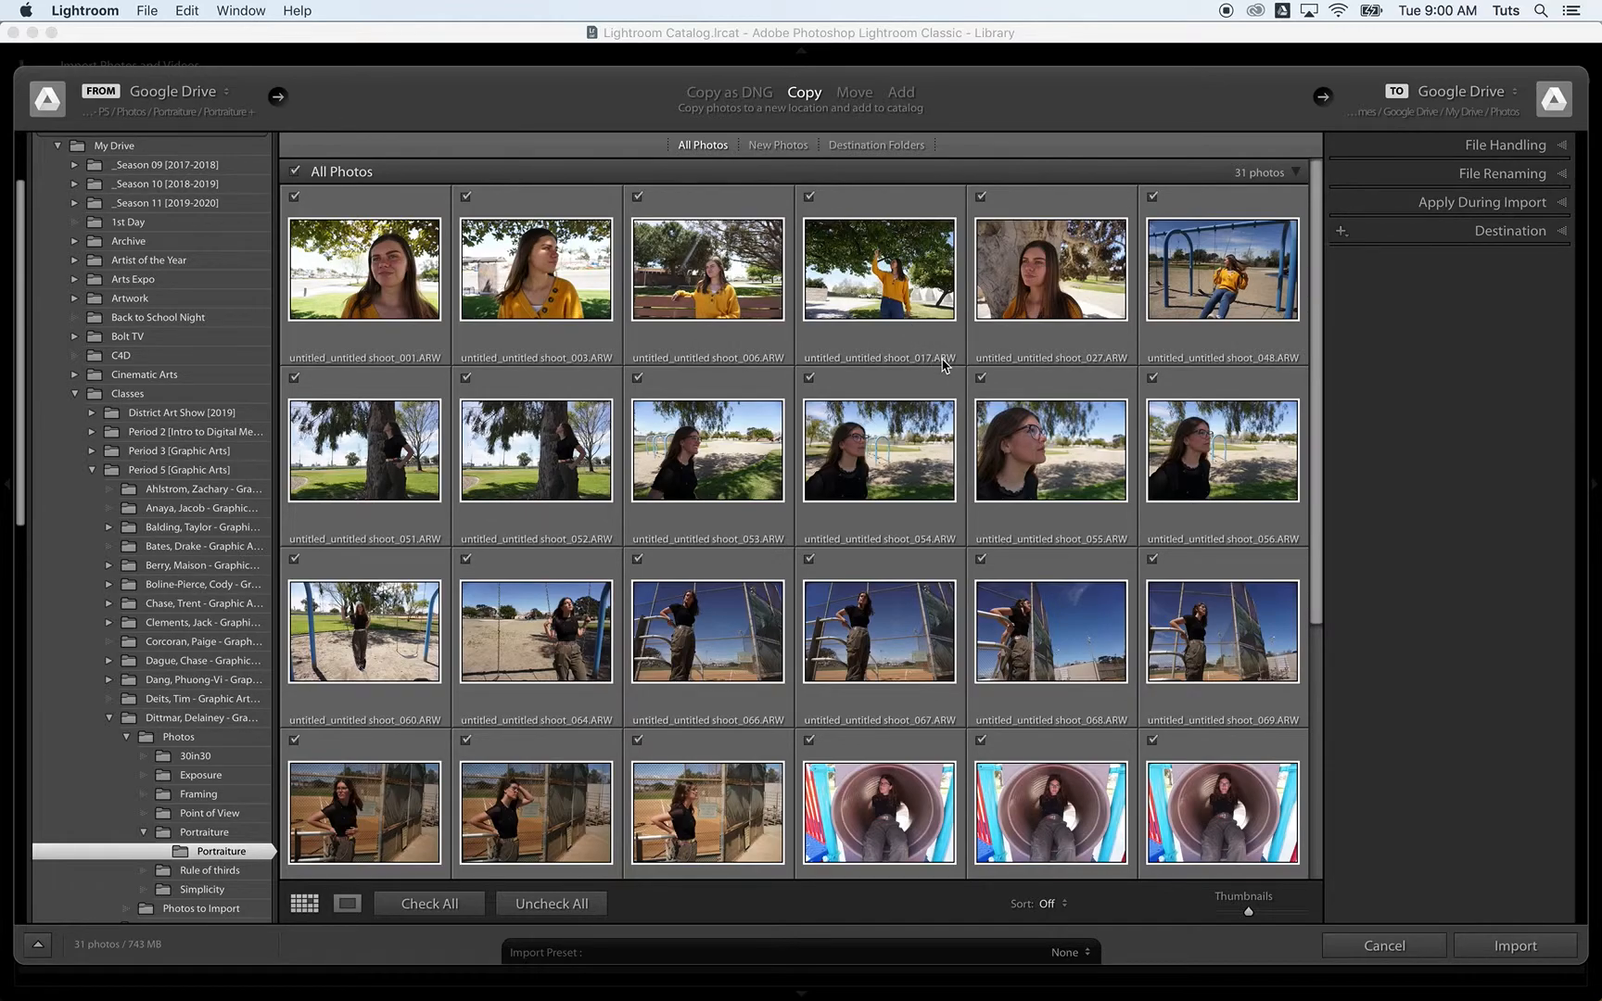
Step: Exclude all photos from the import, then mark only the first five, from untitled_untitled shoot_001.ARW through untitled_untitled shoot_027.ARW
mouse_move(943, 365)
click(546, 913)
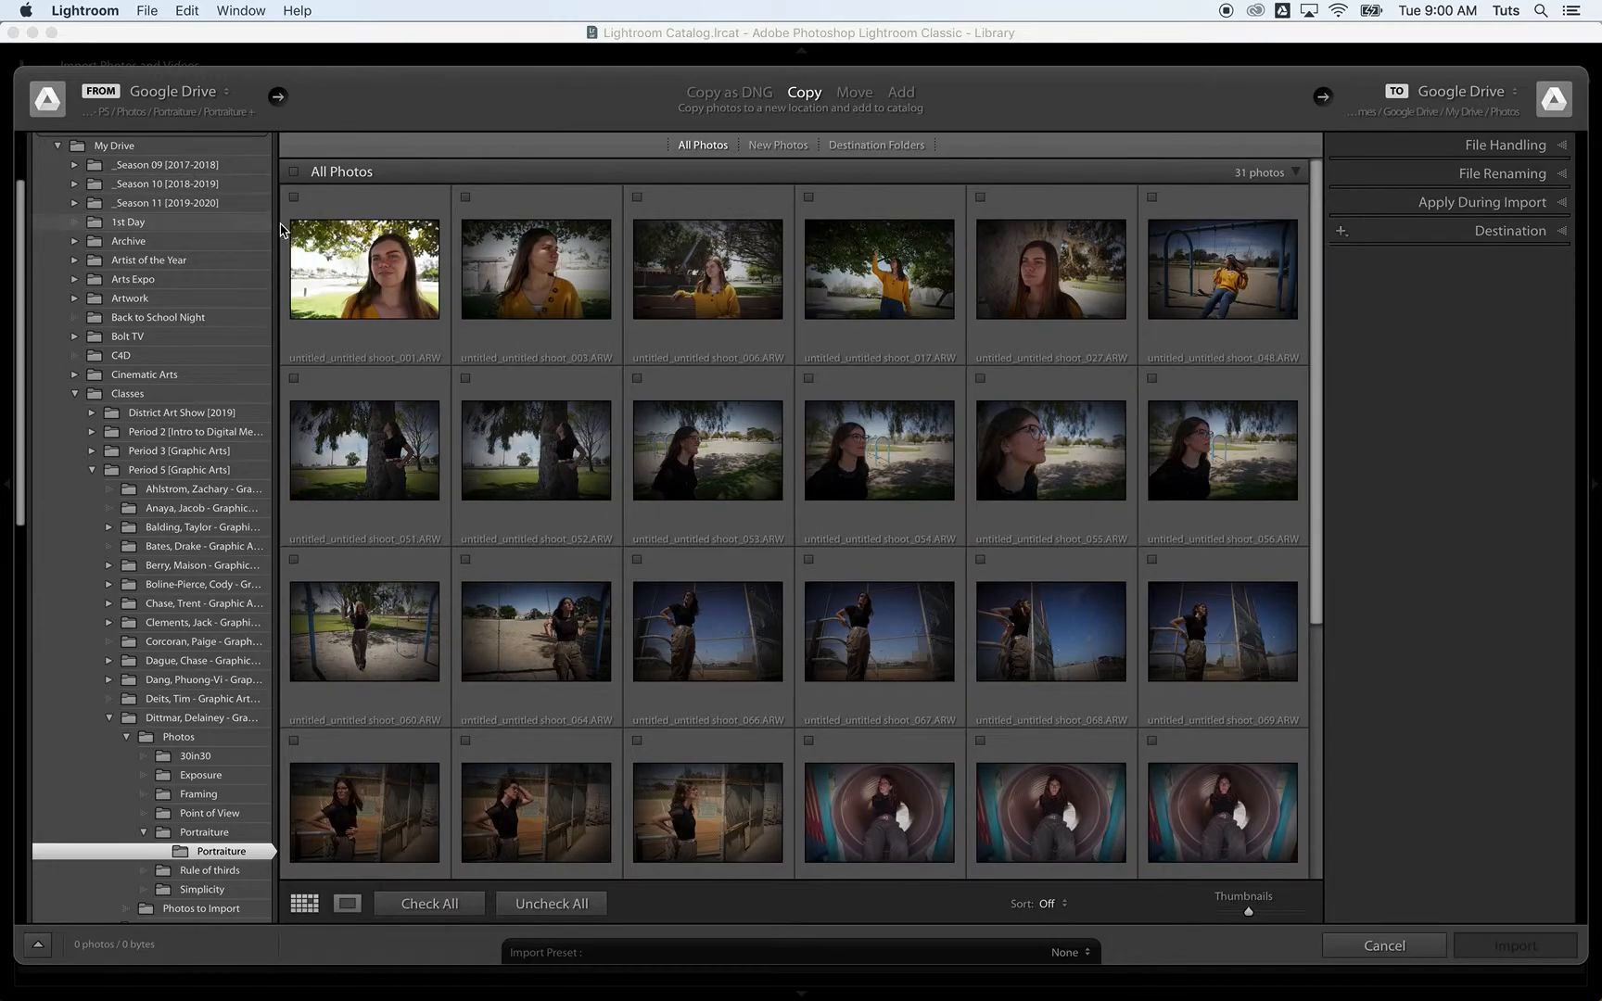
click(347, 260)
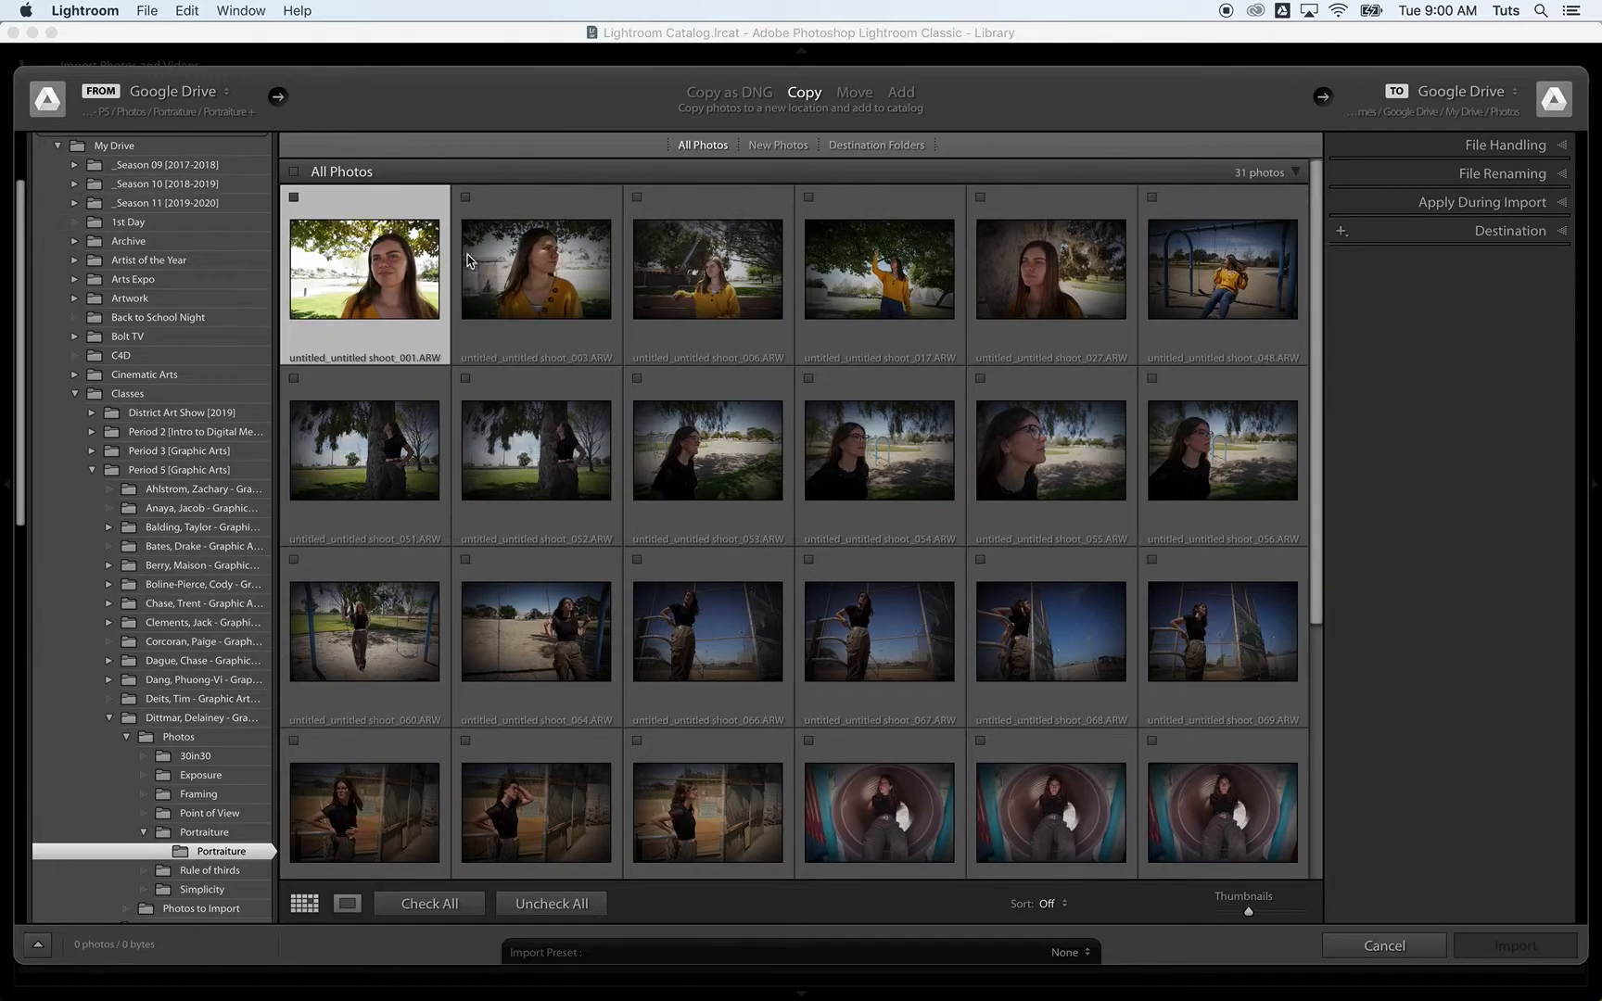
shift+click(1068, 288)
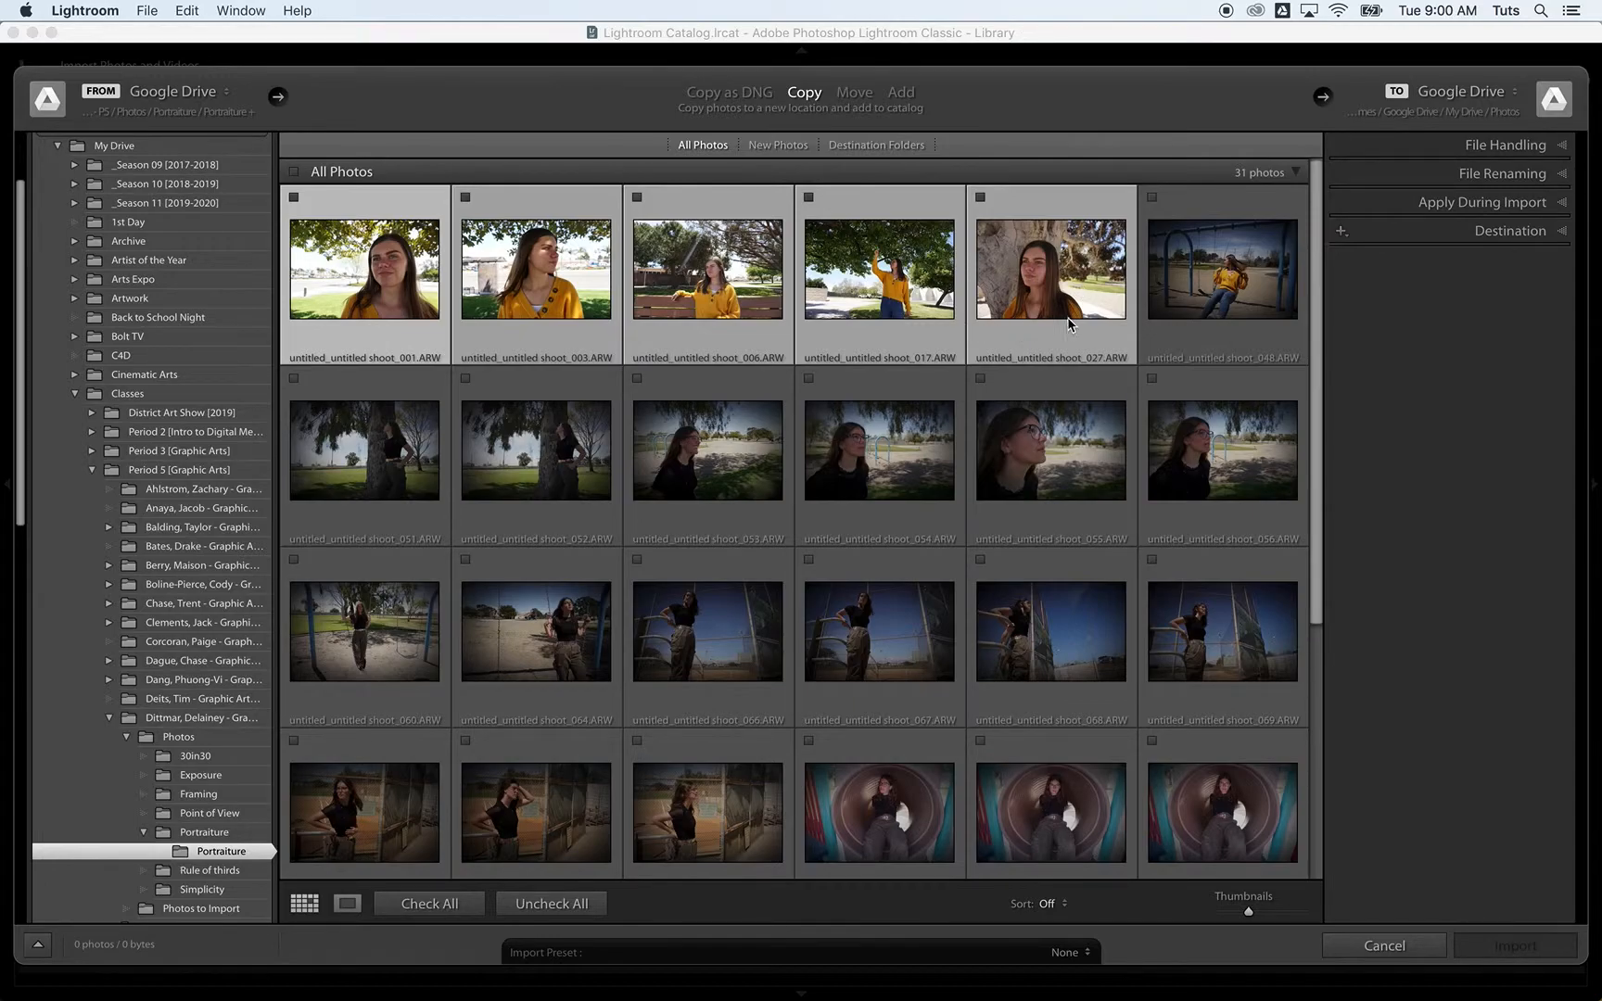
click(295, 198)
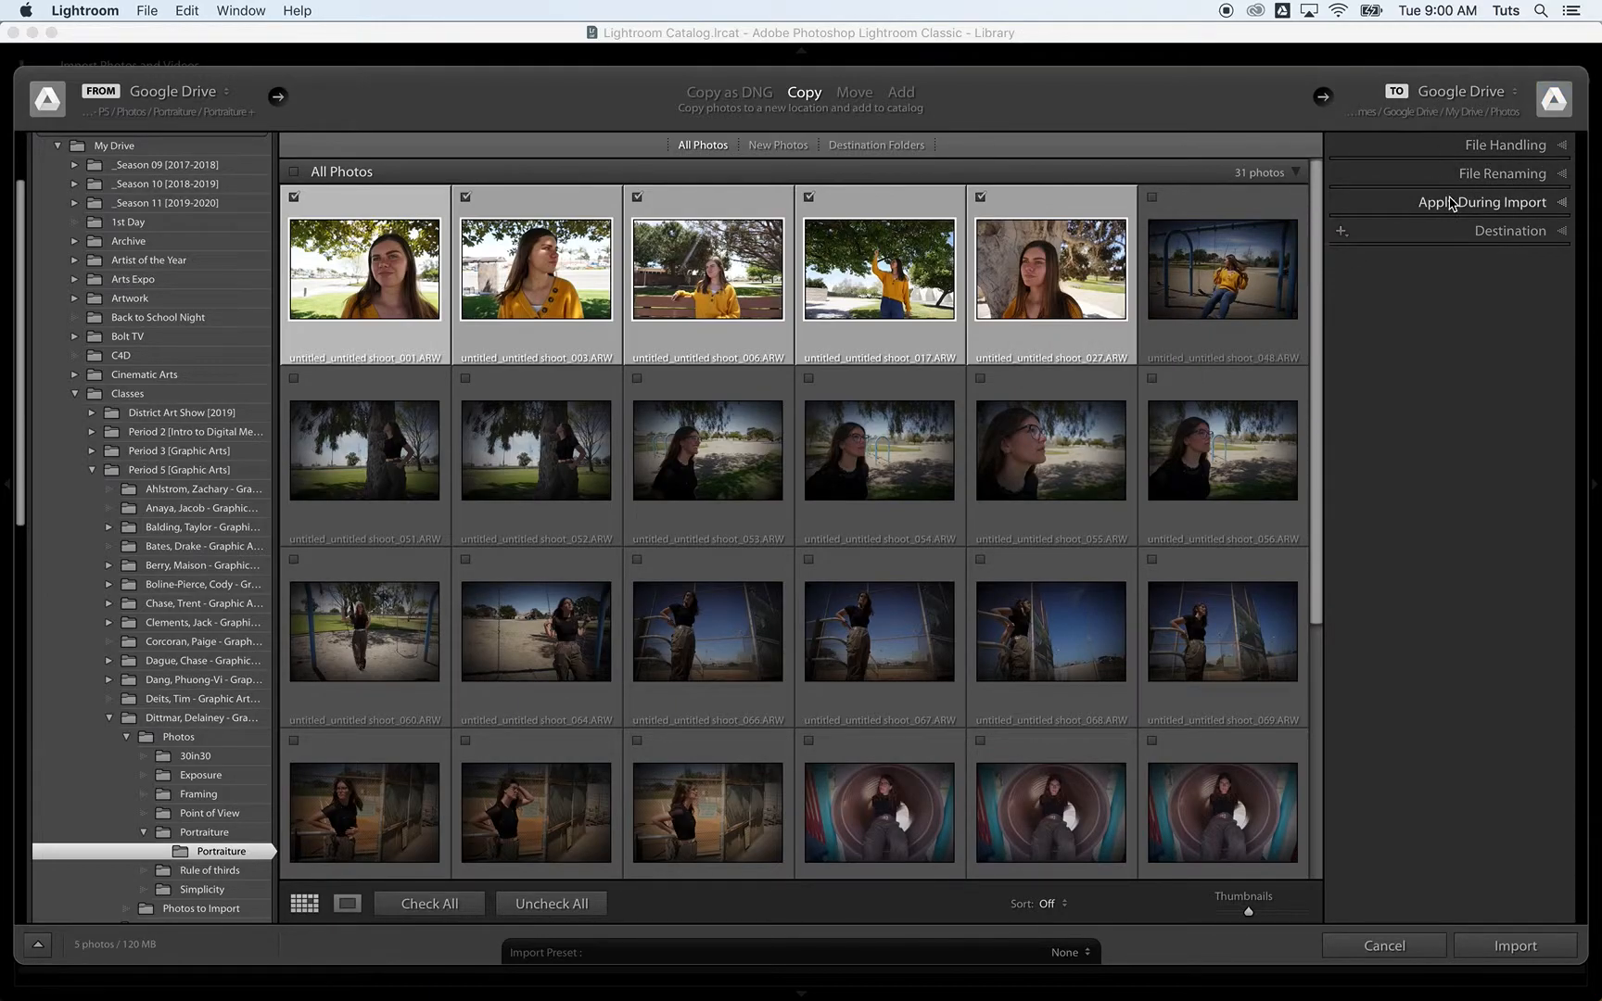
Step: Review the import's file handling and file renaming settings, including the preview size and duplicate options
alt+click(1563, 148)
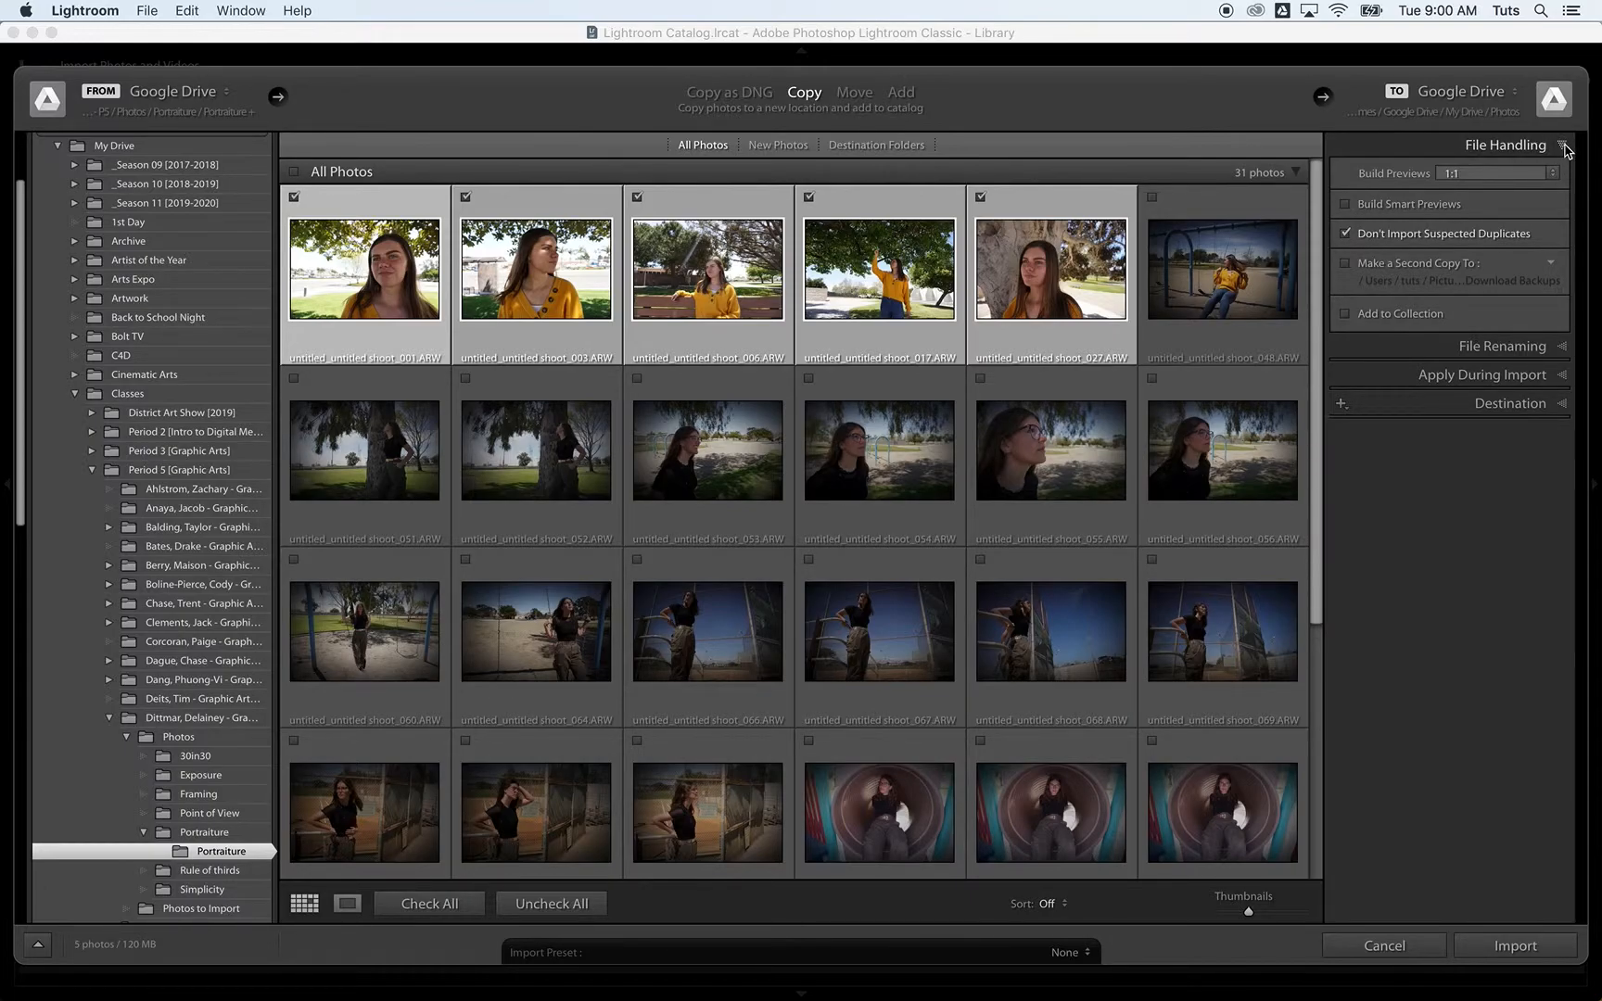
click(1561, 145)
click(1565, 175)
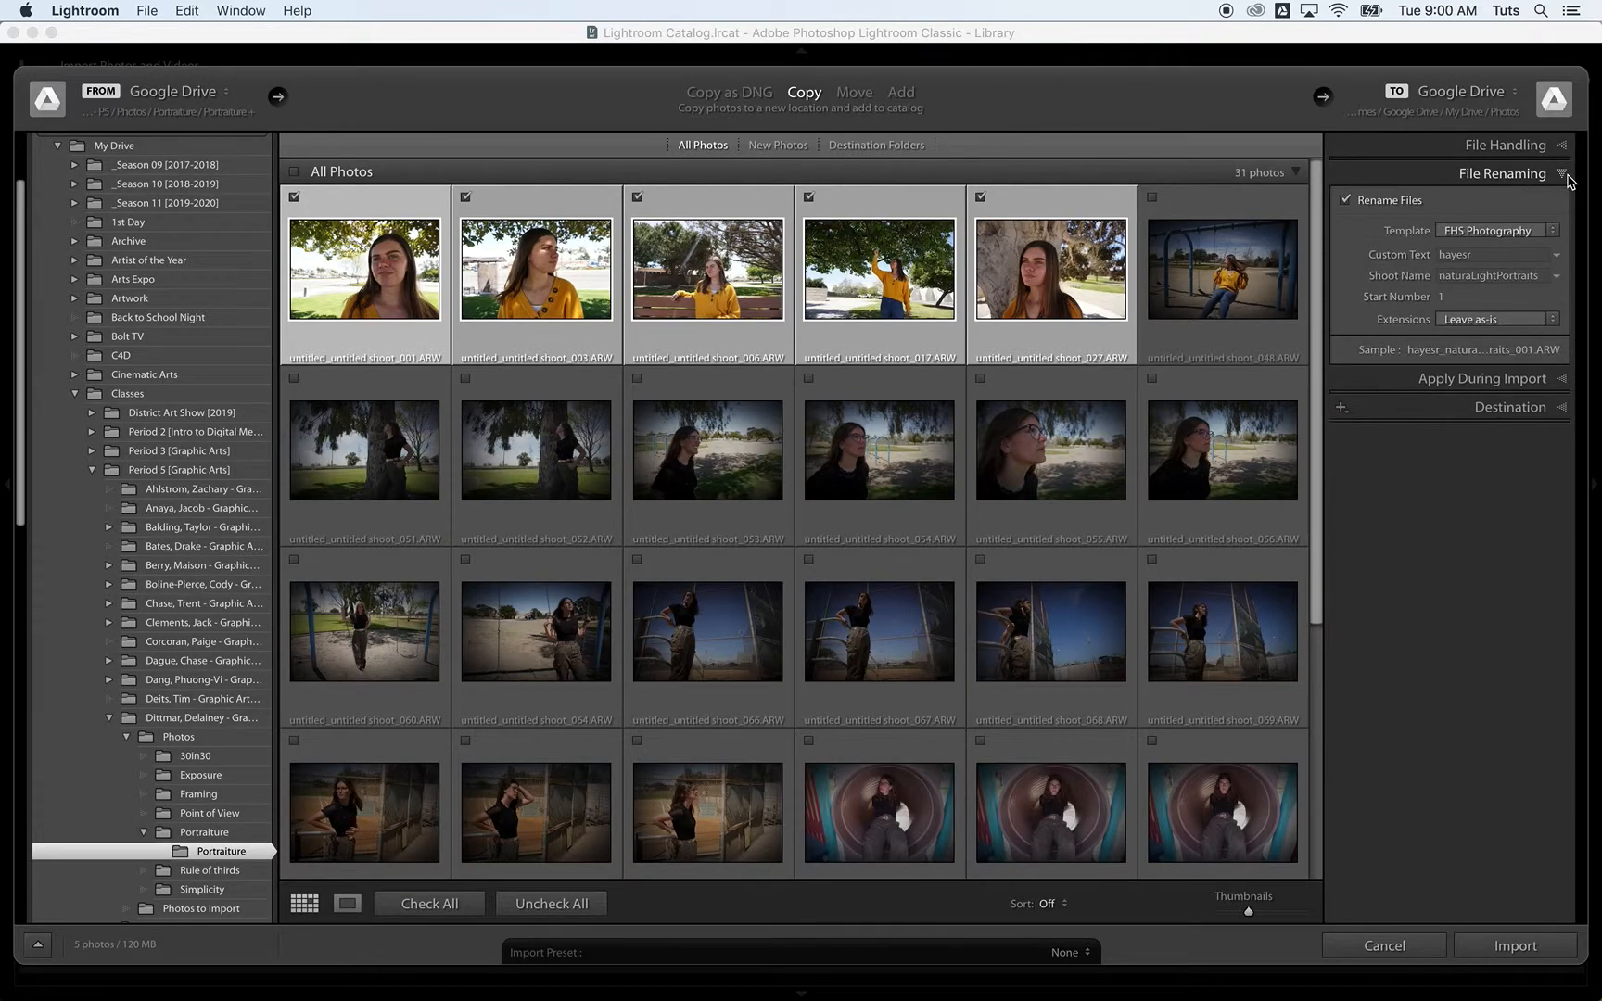
click(1566, 175)
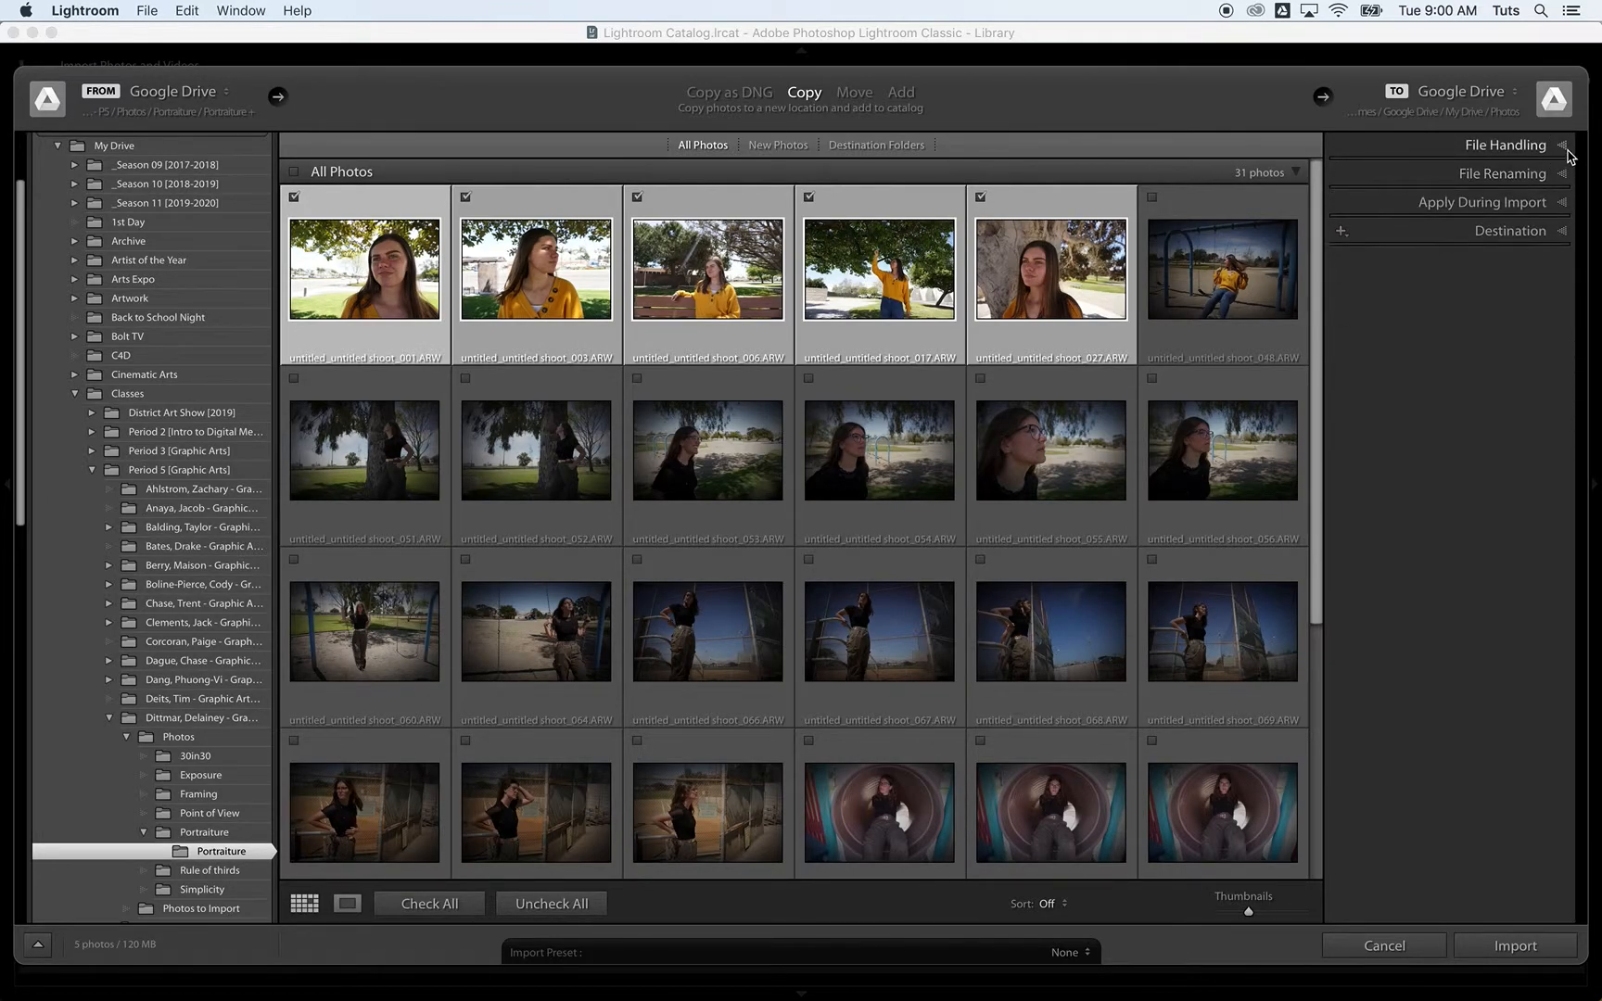
click(1566, 150)
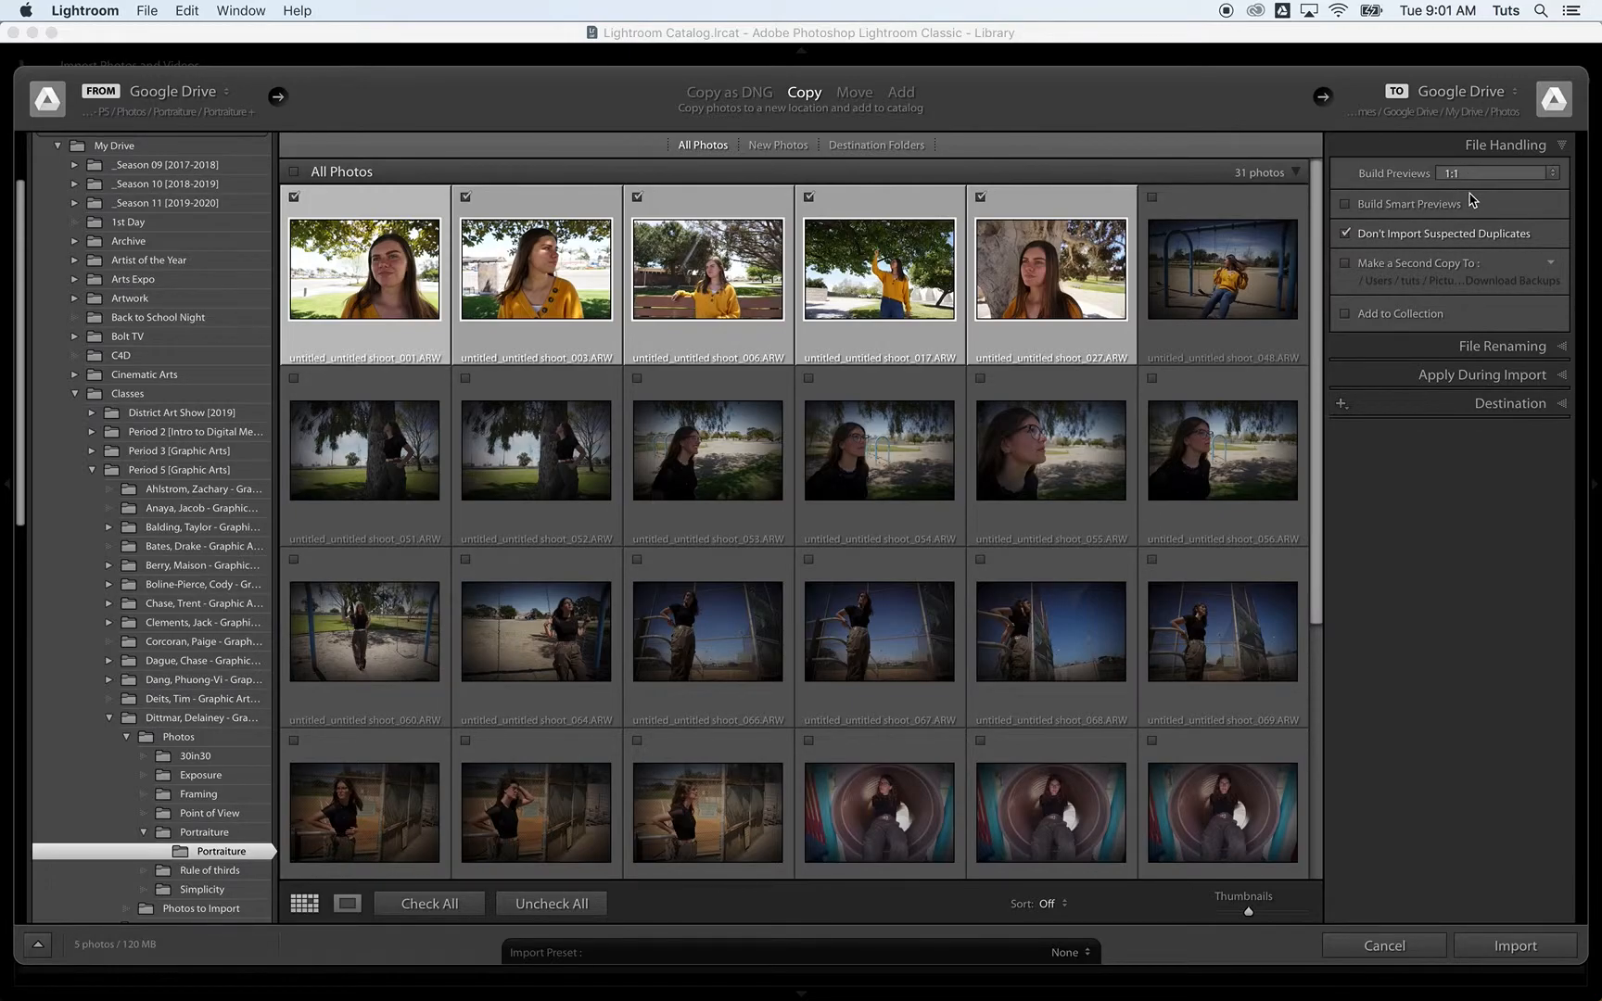
click(1565, 149)
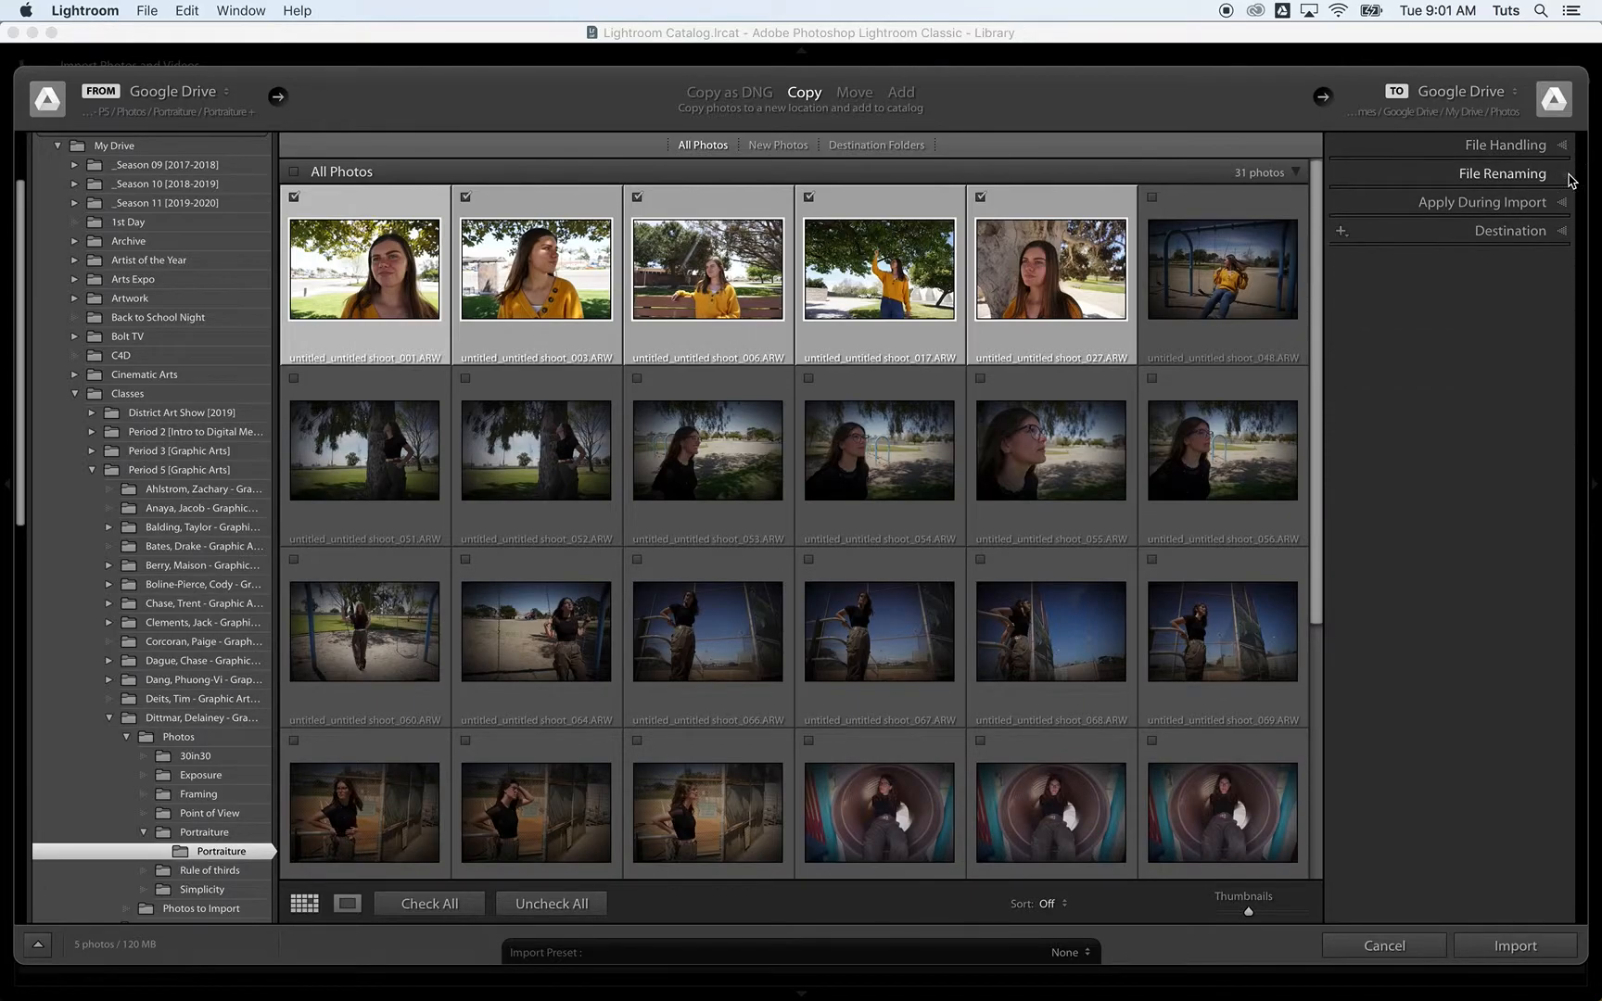
Step: Choose the EHS Photography template for renaming the imported files
click(1567, 176)
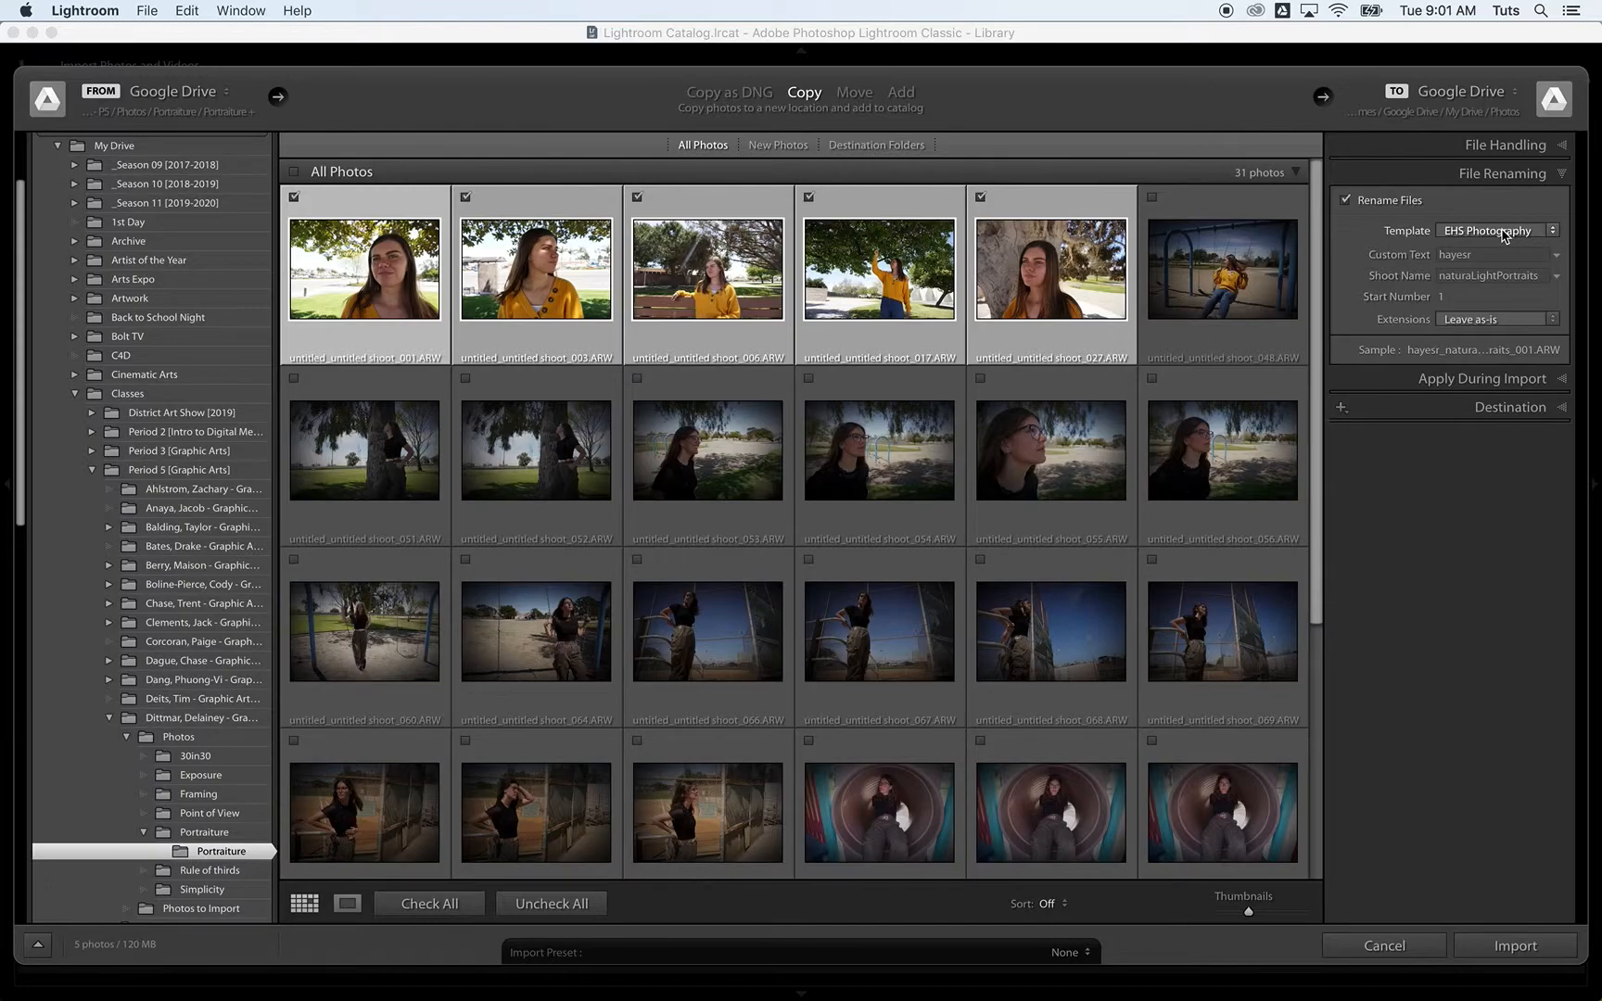
click(1549, 238)
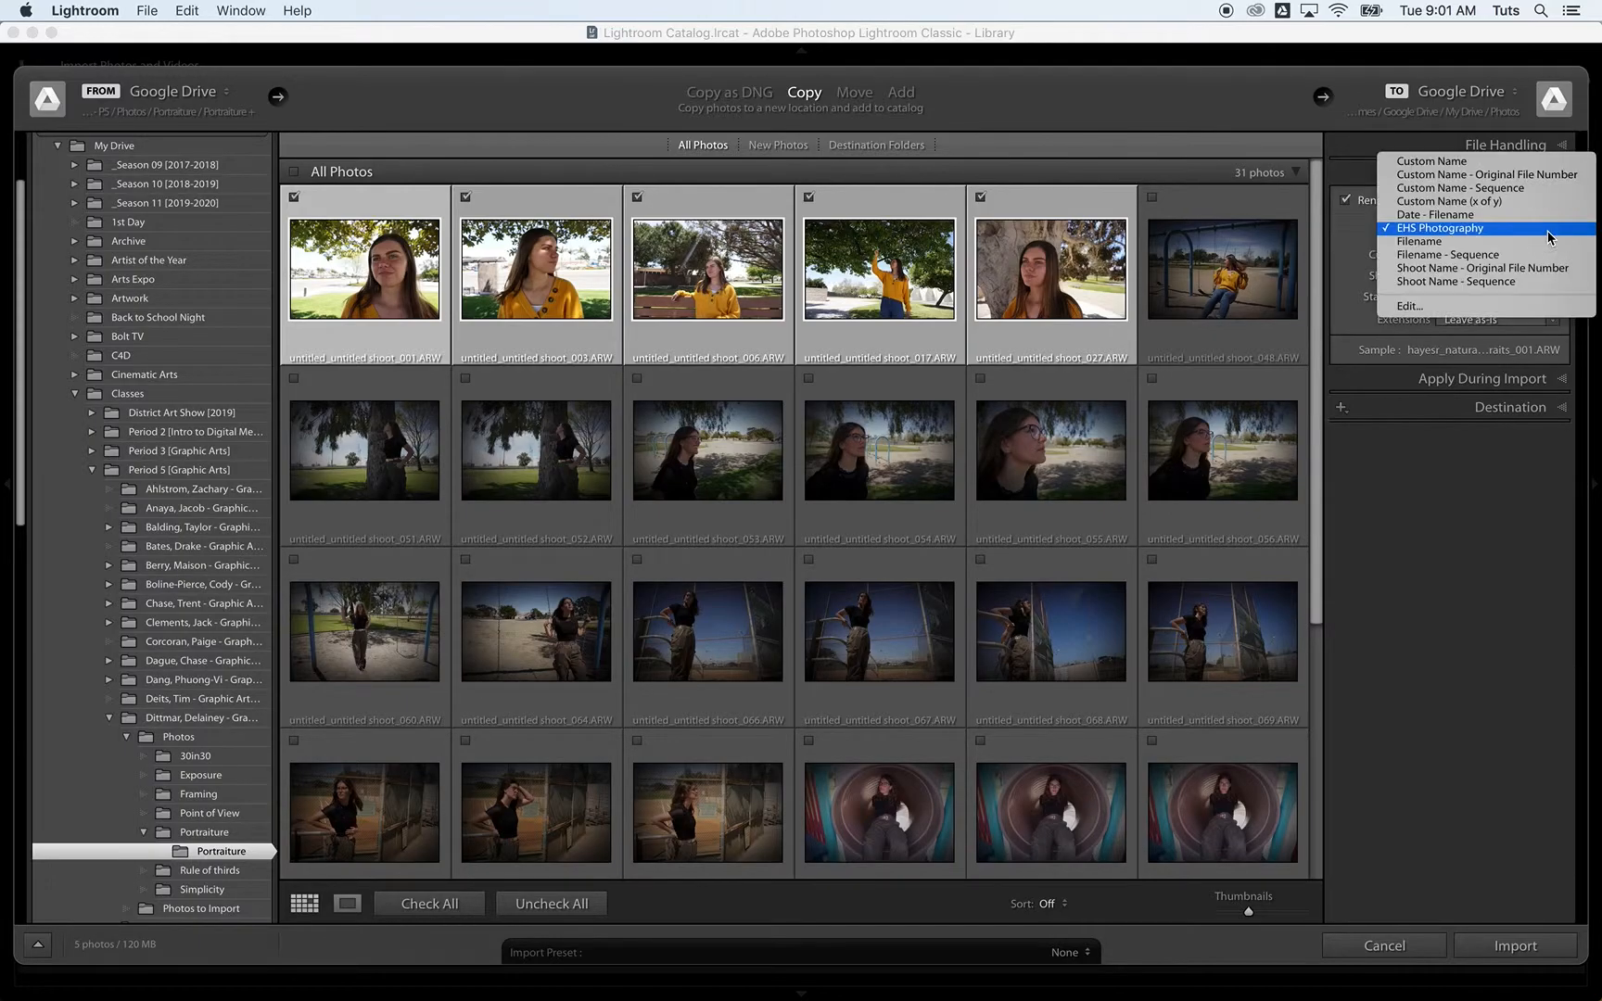
click(1475, 236)
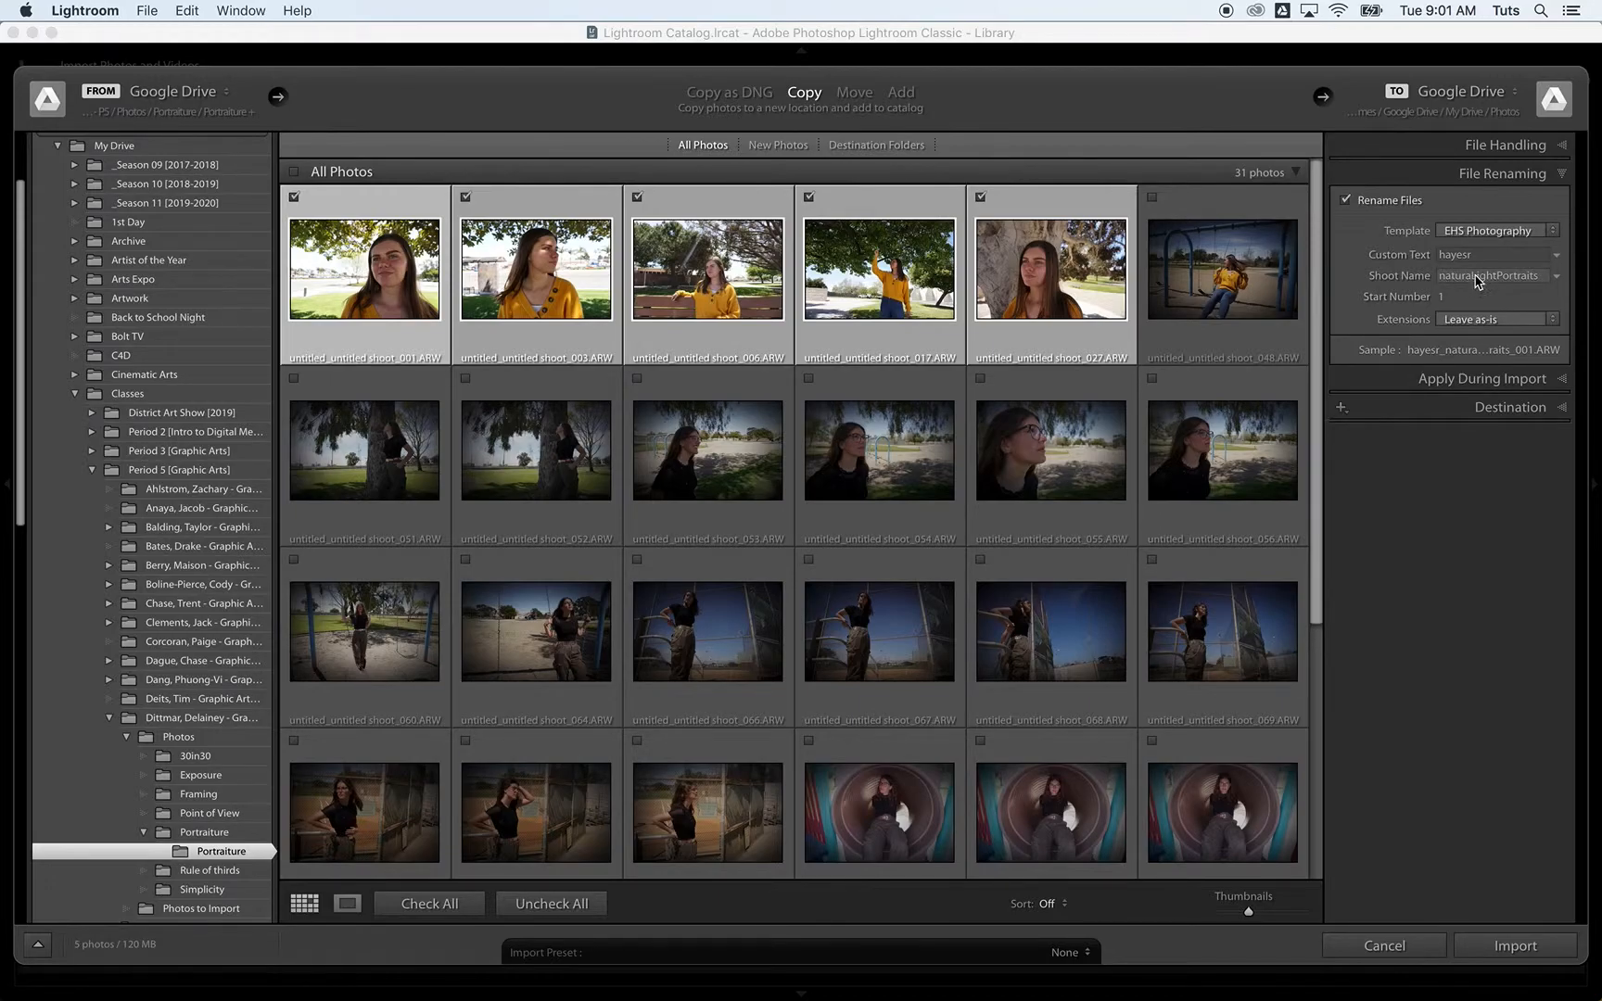
click(1481, 295)
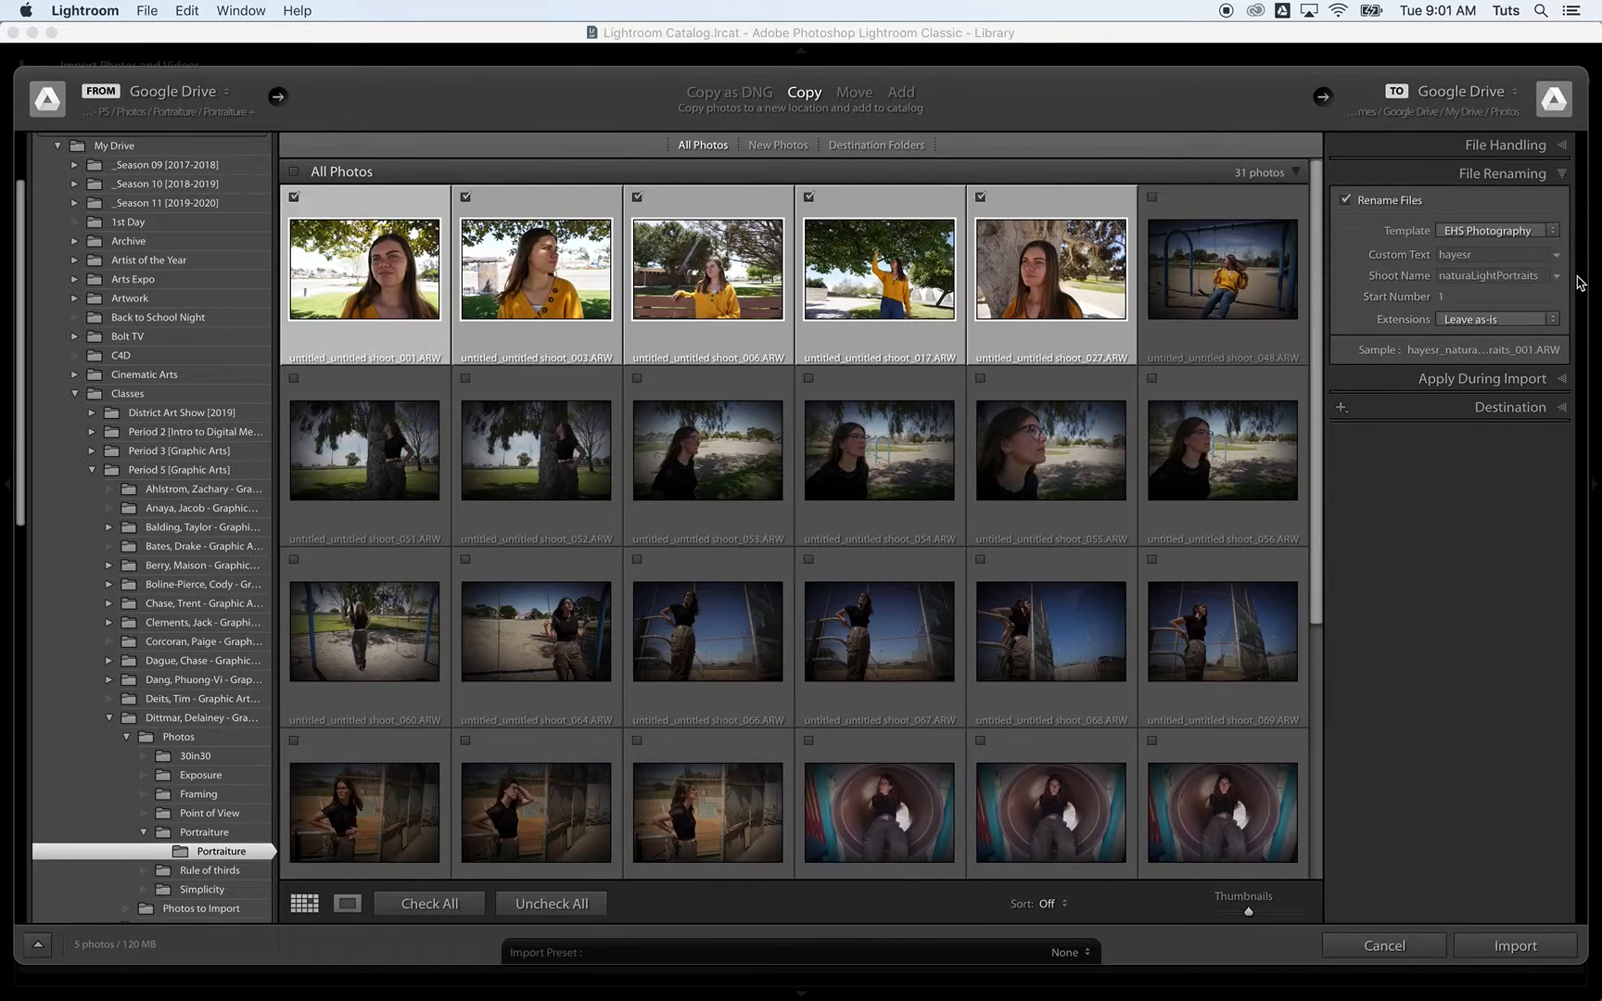
Step: Apply the Sony a6000 user preset as develop settings and the Copyright metadata preset during import
click(1565, 380)
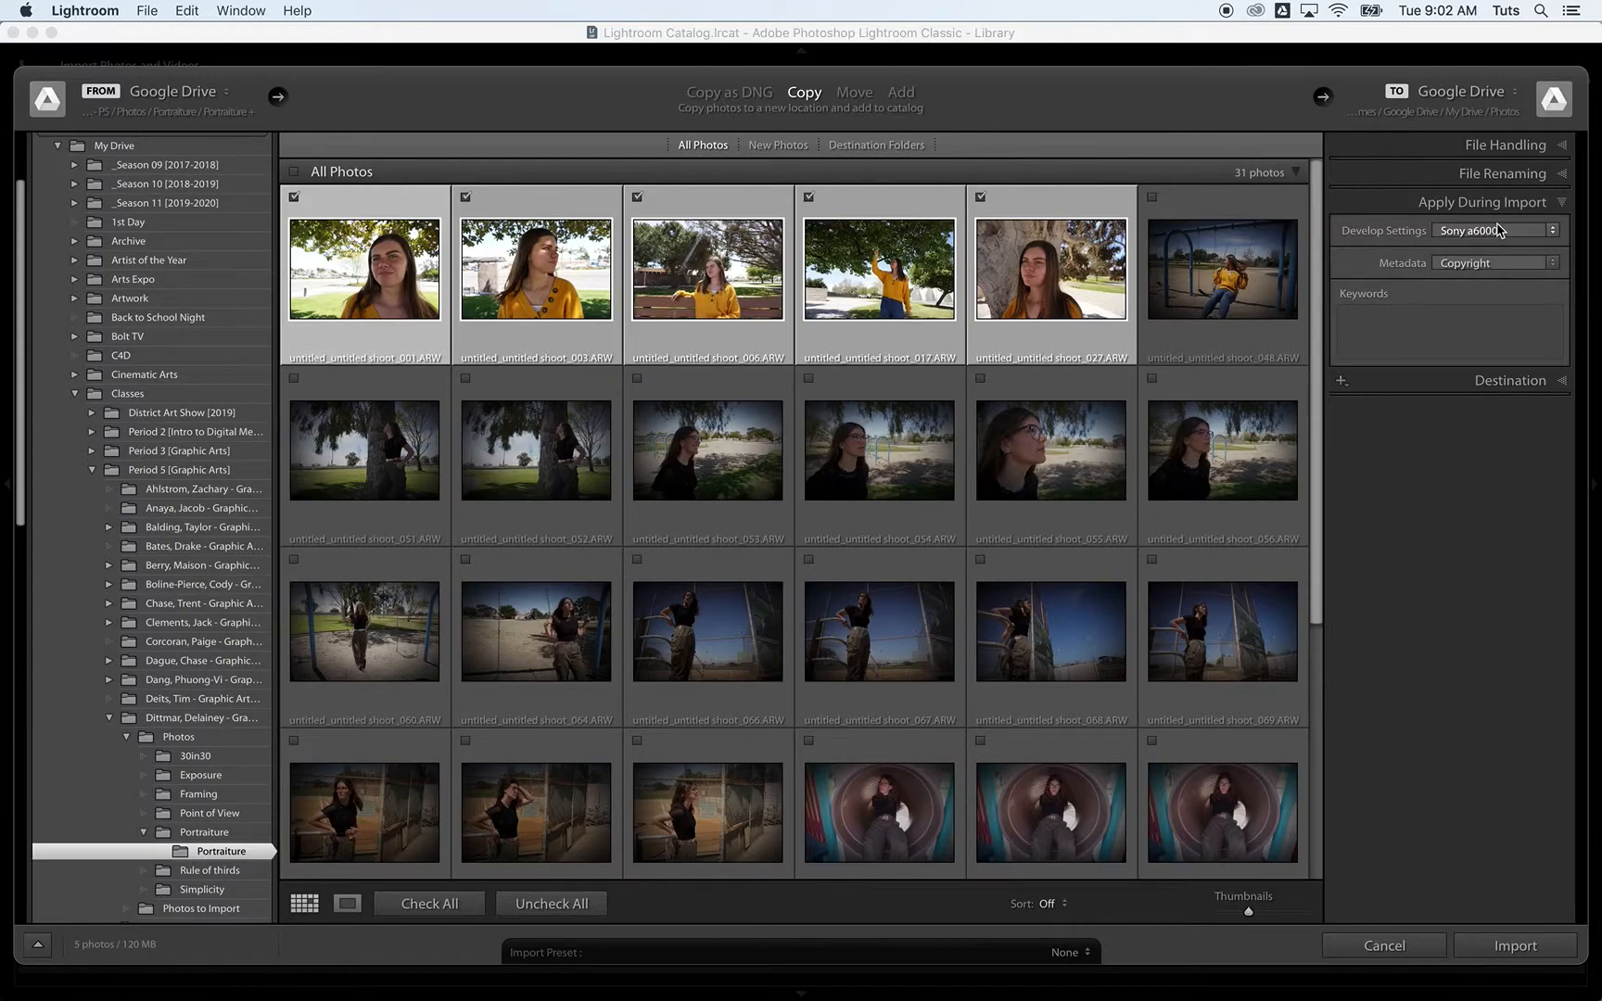
click(1555, 238)
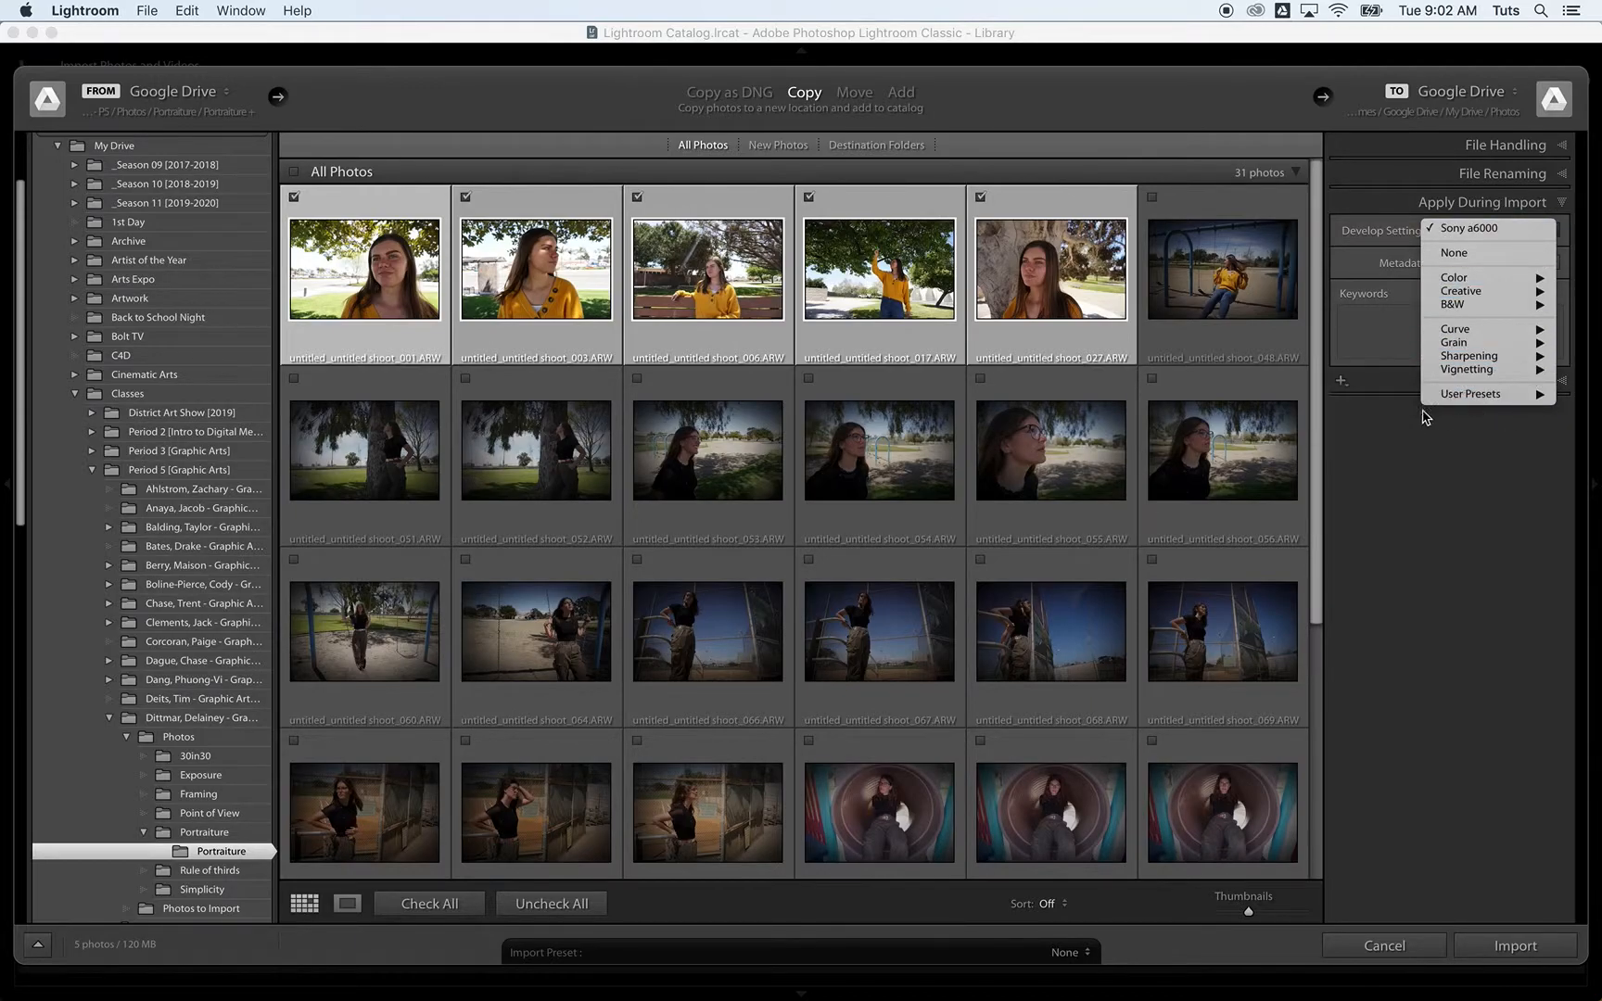
mouse_move(1461, 401)
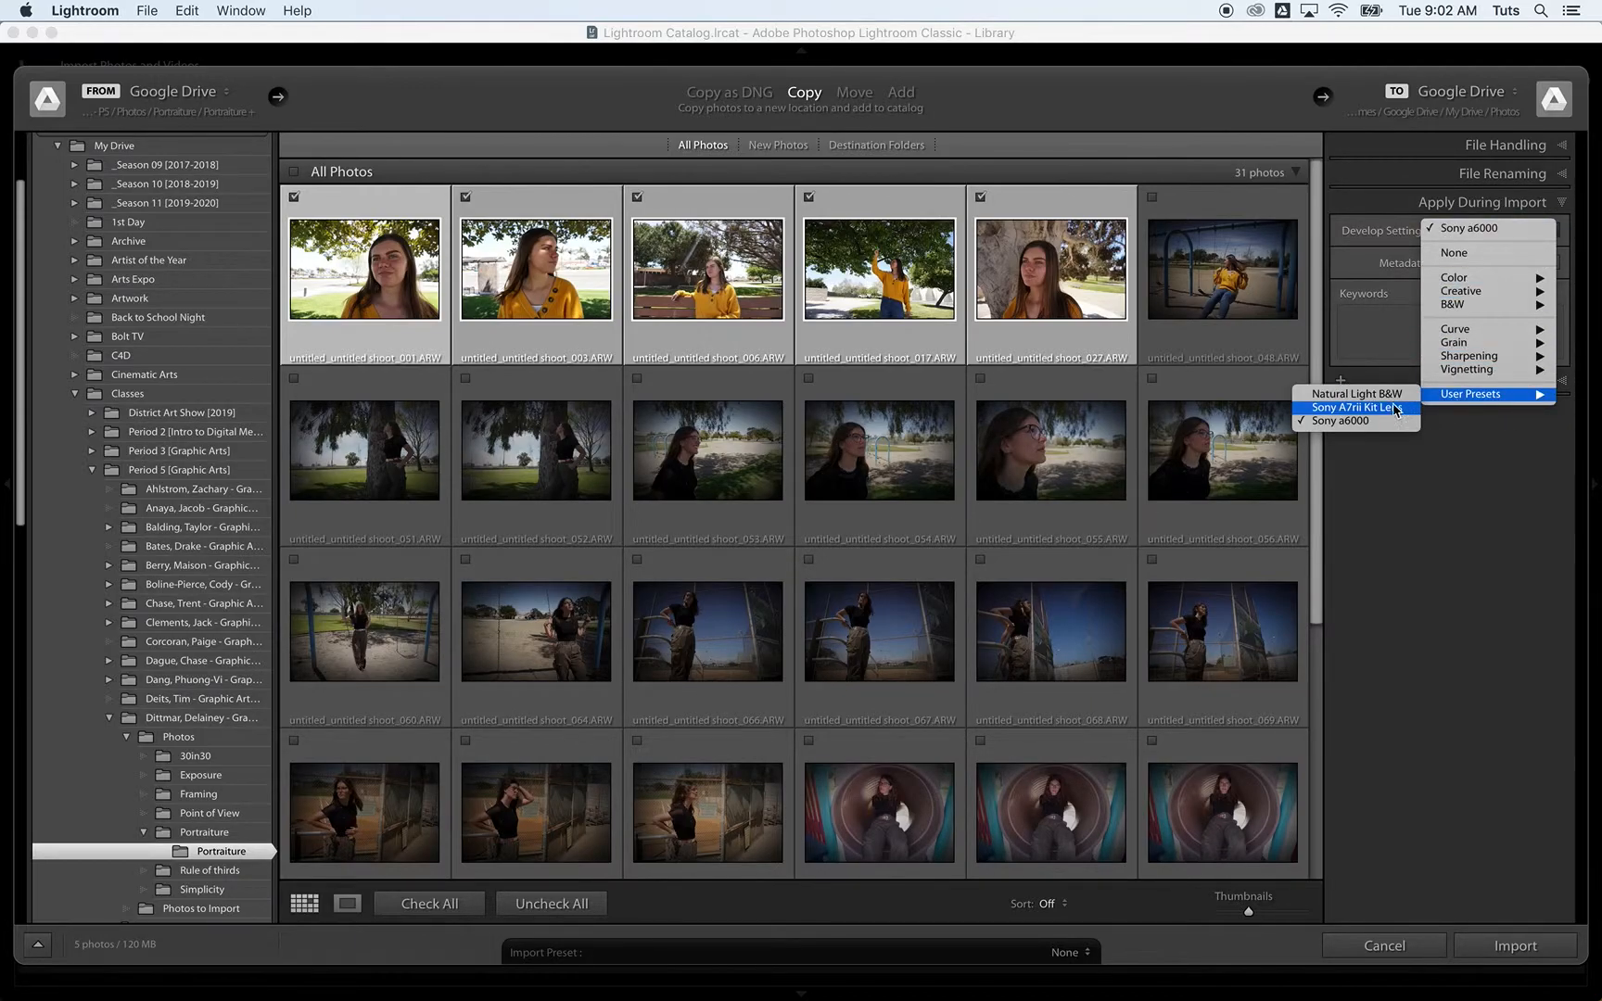
click(1340, 423)
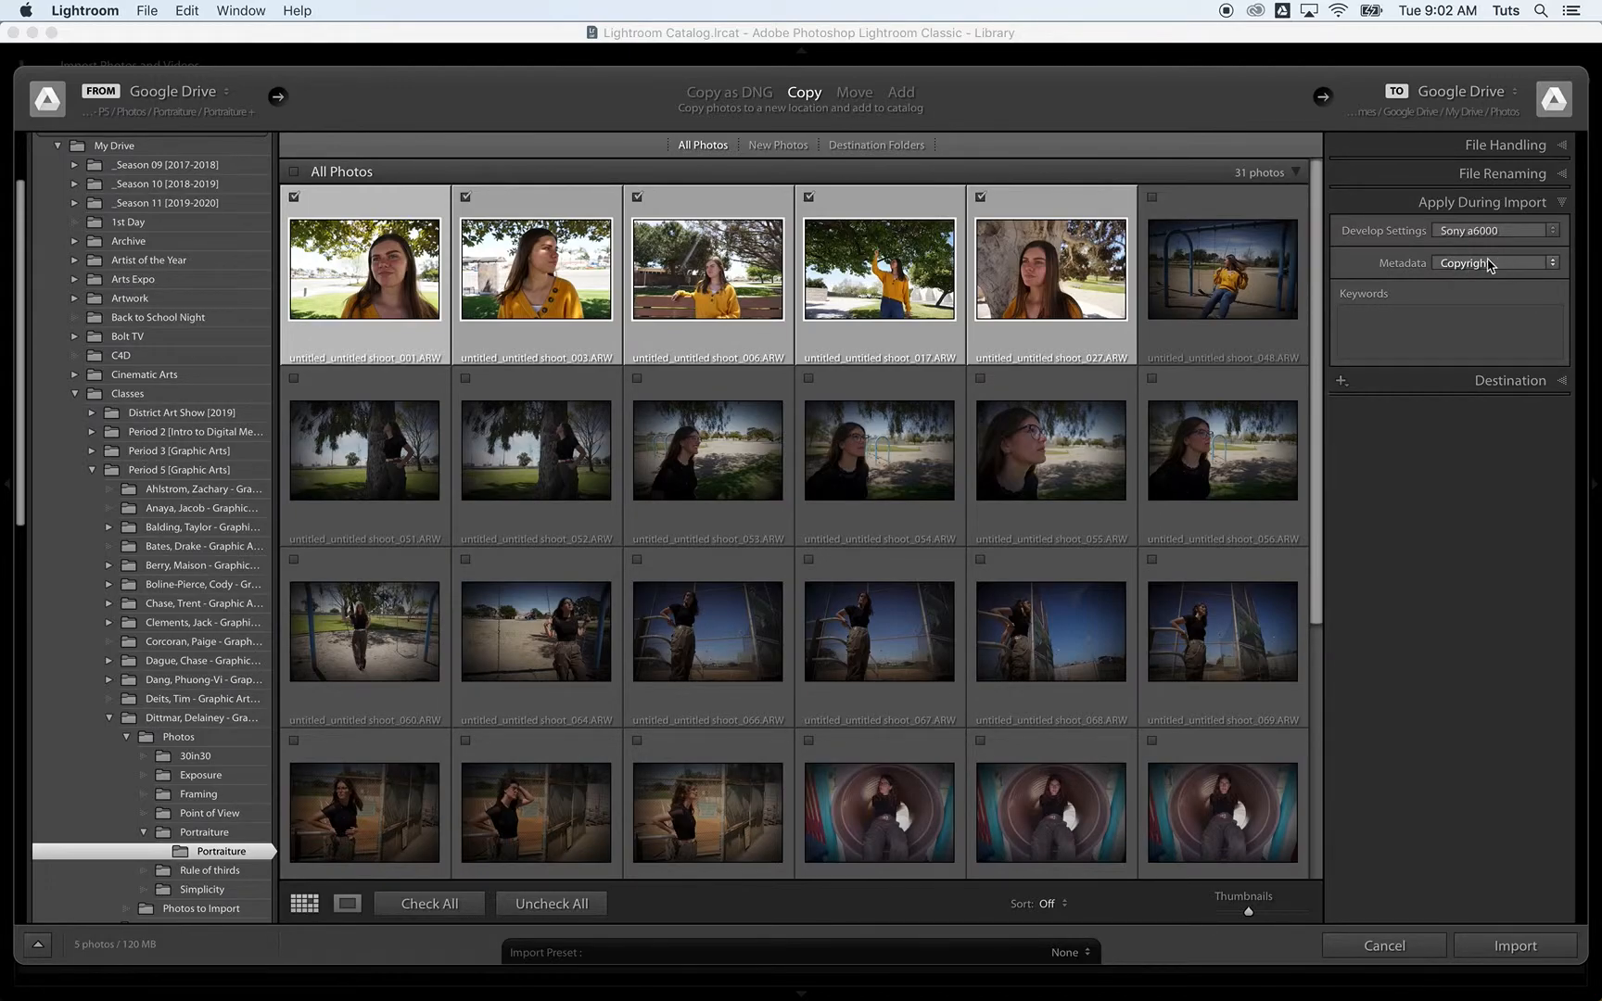
click(1555, 267)
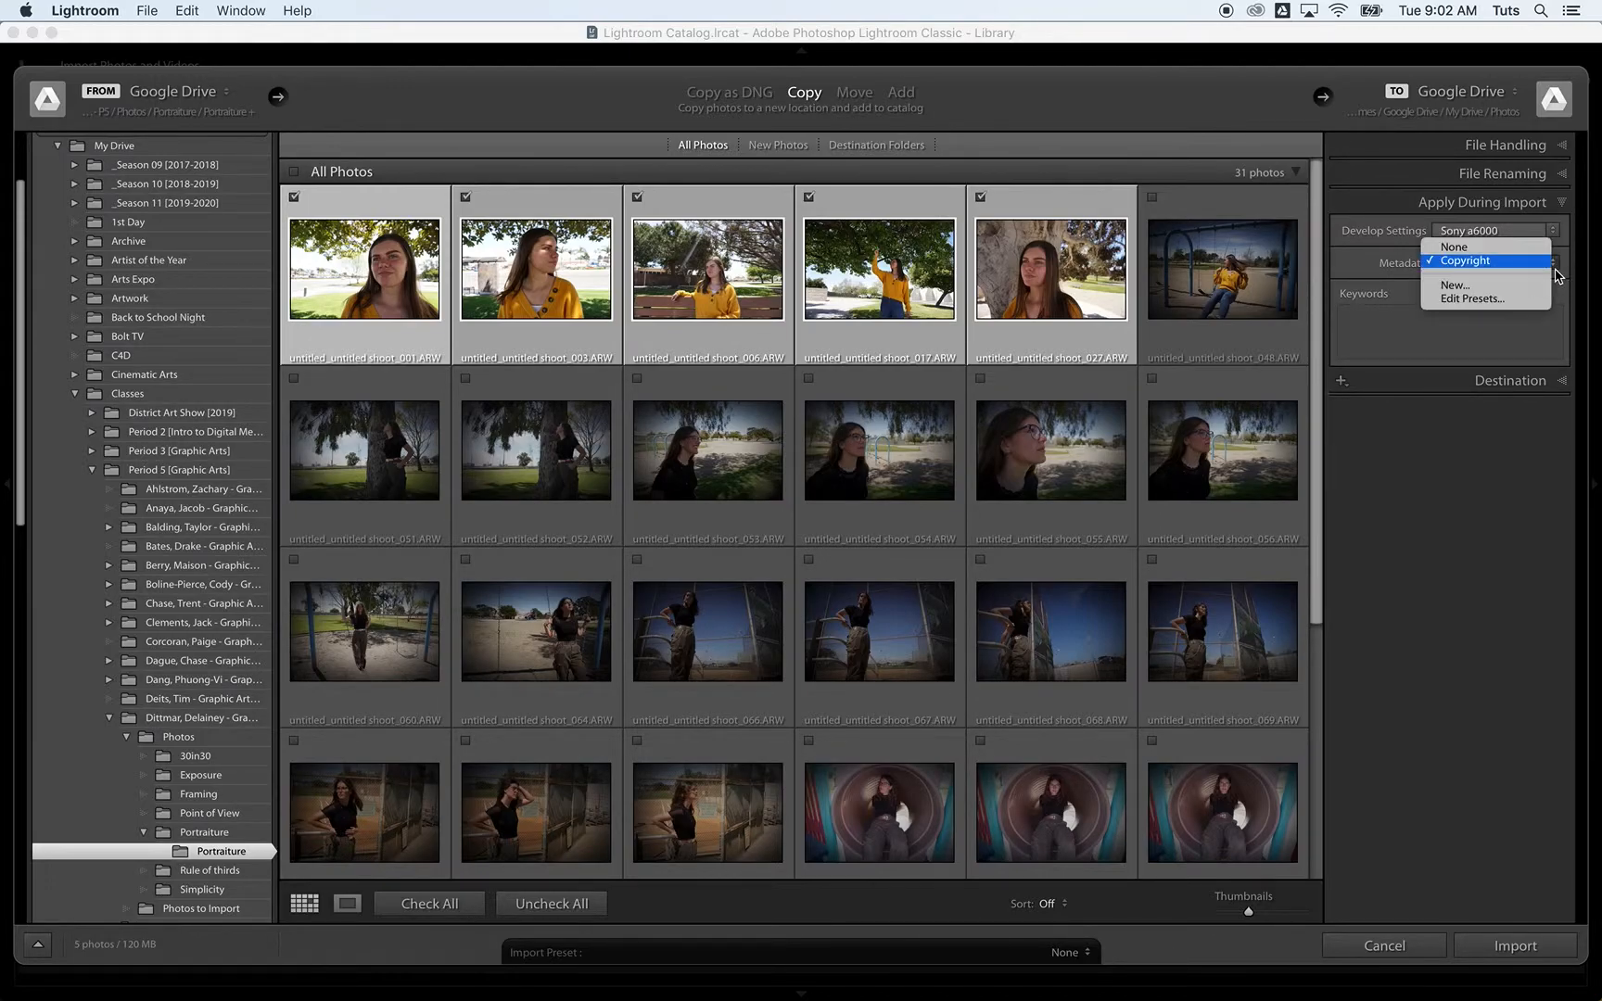
click(1481, 264)
Step: Add the keywords "portraits, natural light, park" to the photos being imported
click(1407, 337)
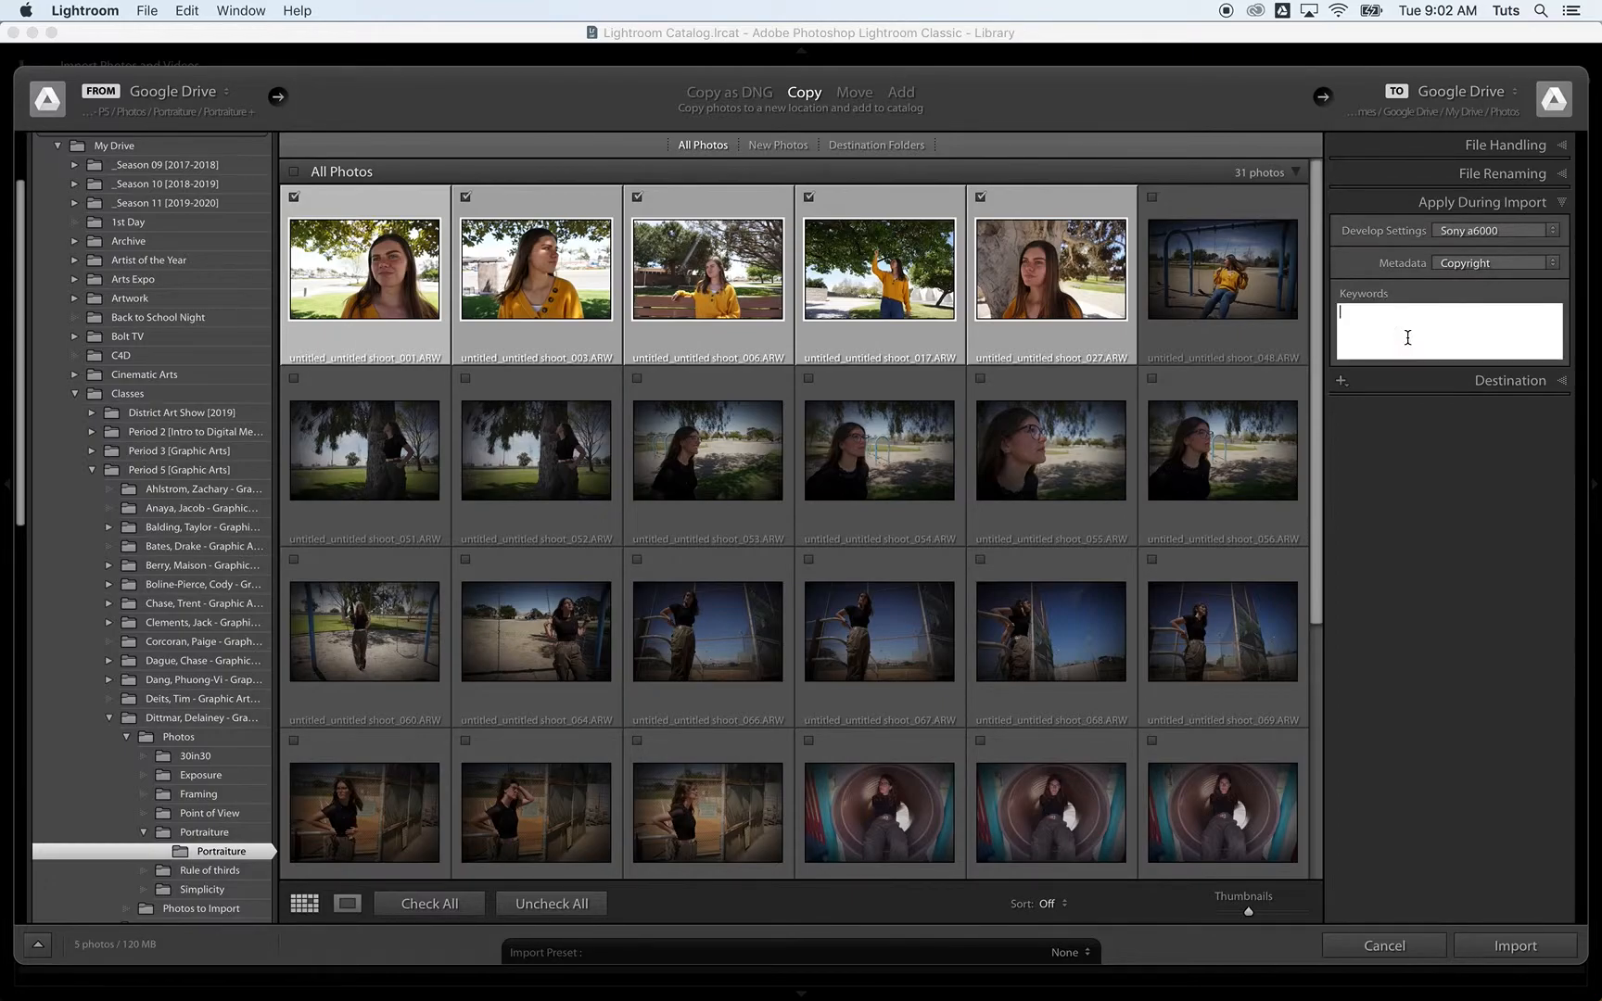
text(portraits)
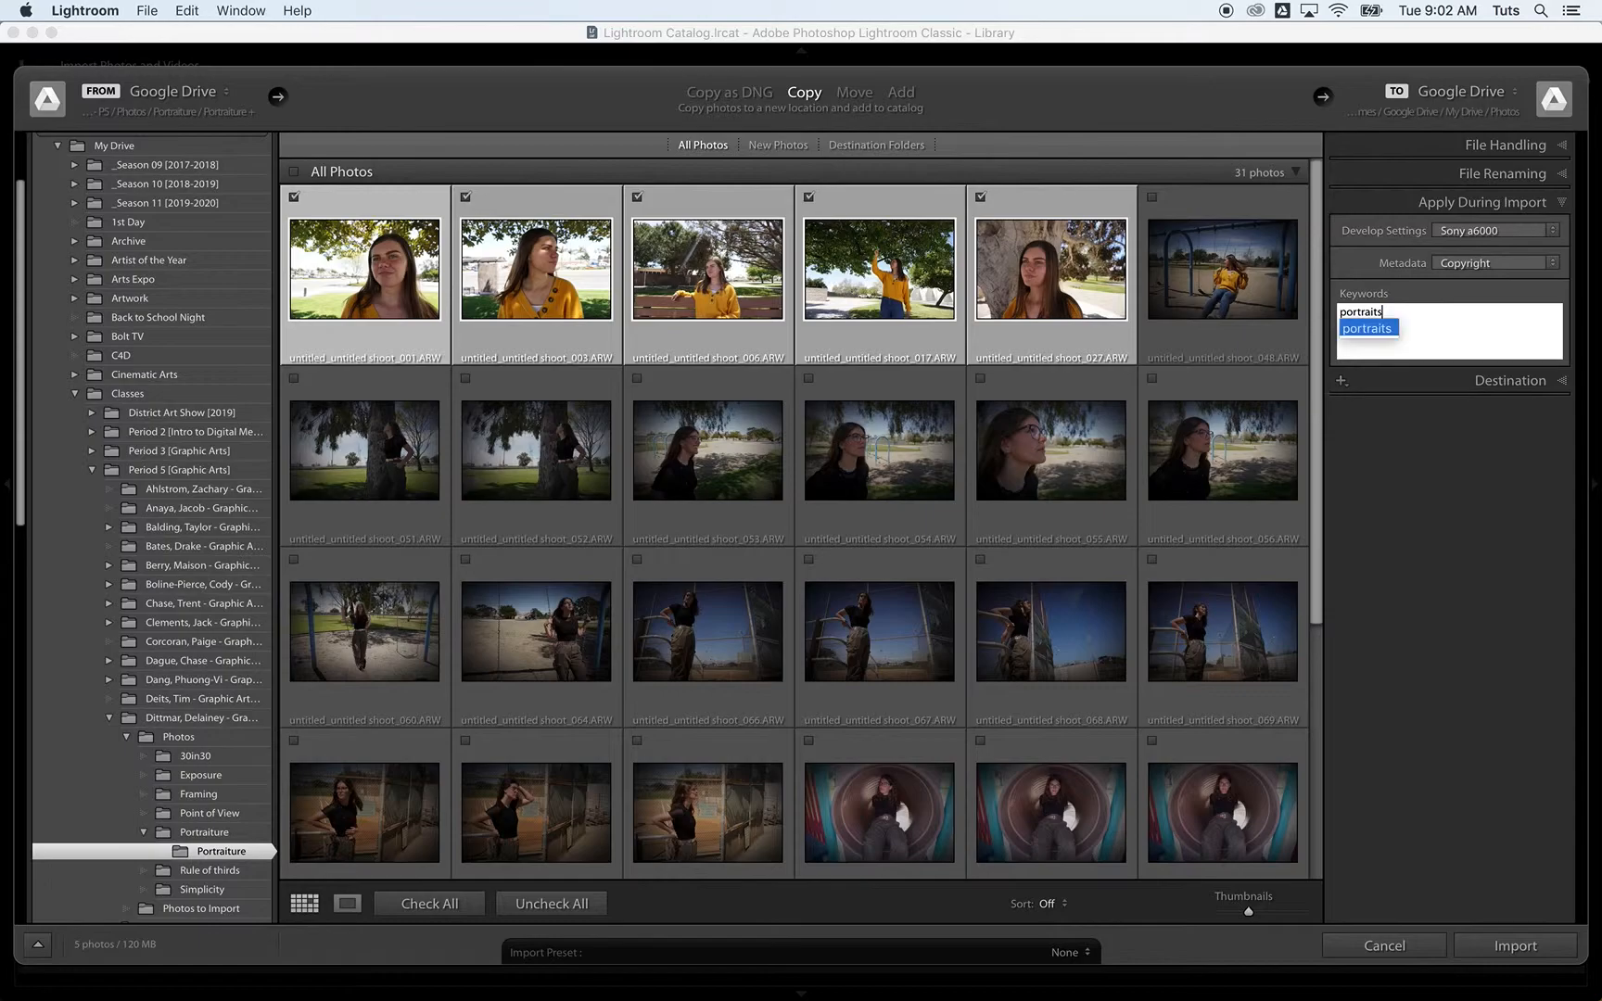
text(, nat)
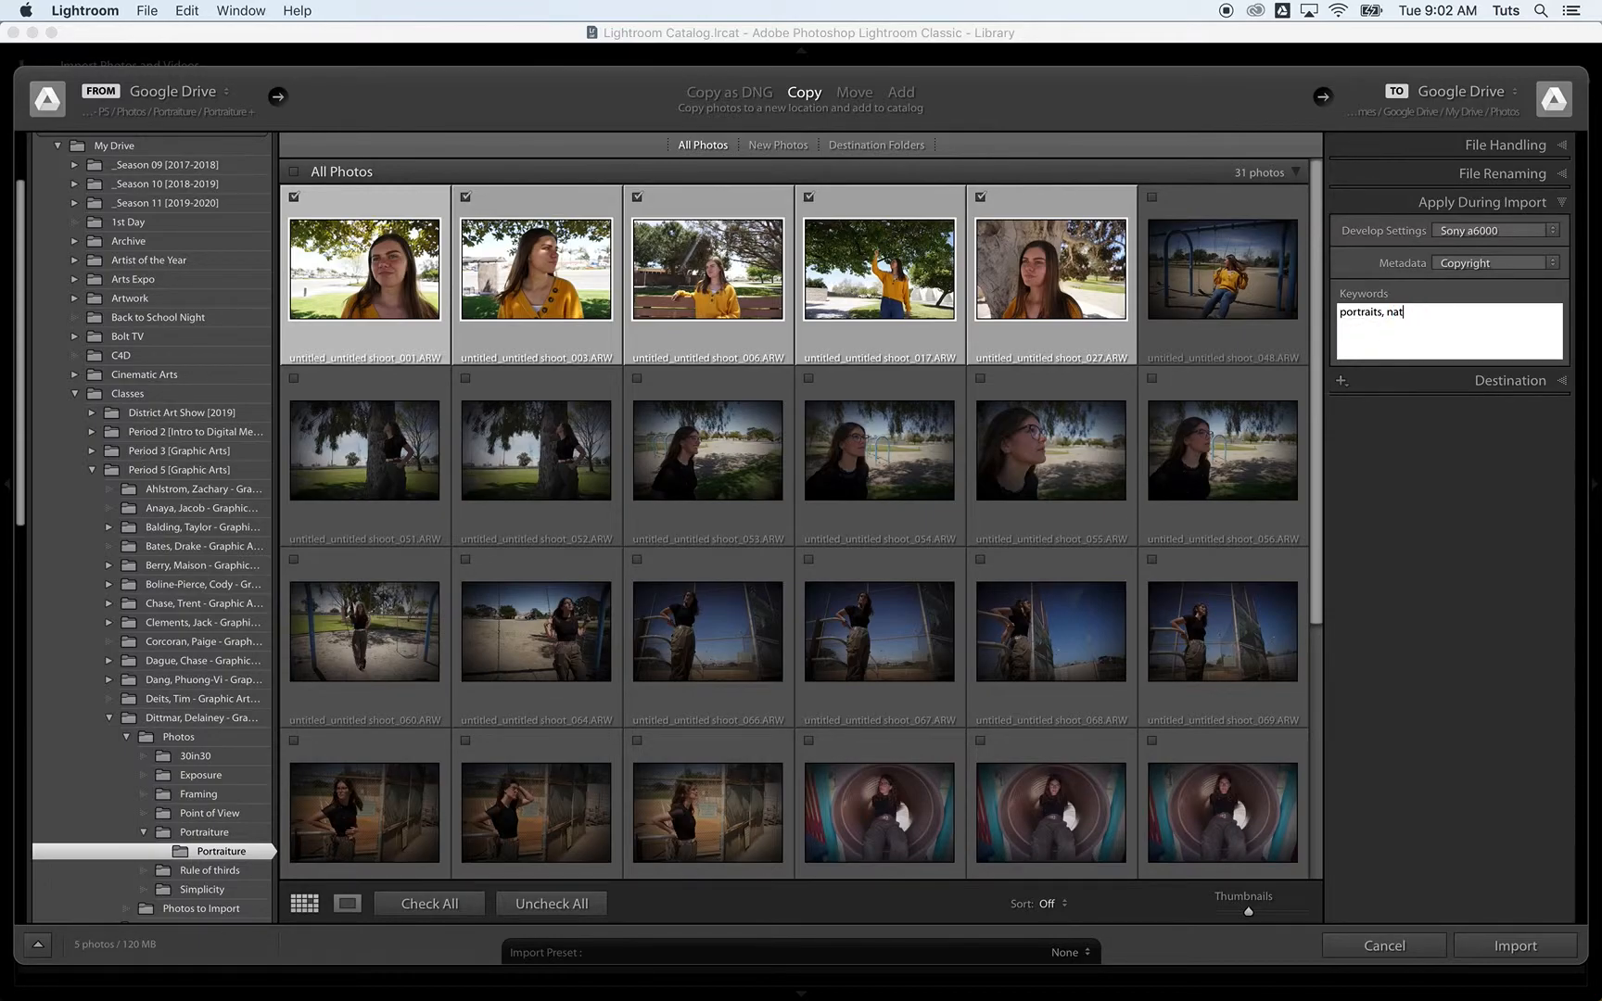
text(ural light, park)
Step: Check the Photos destination folder on Google Drive and import the five marked photos
click(1560, 380)
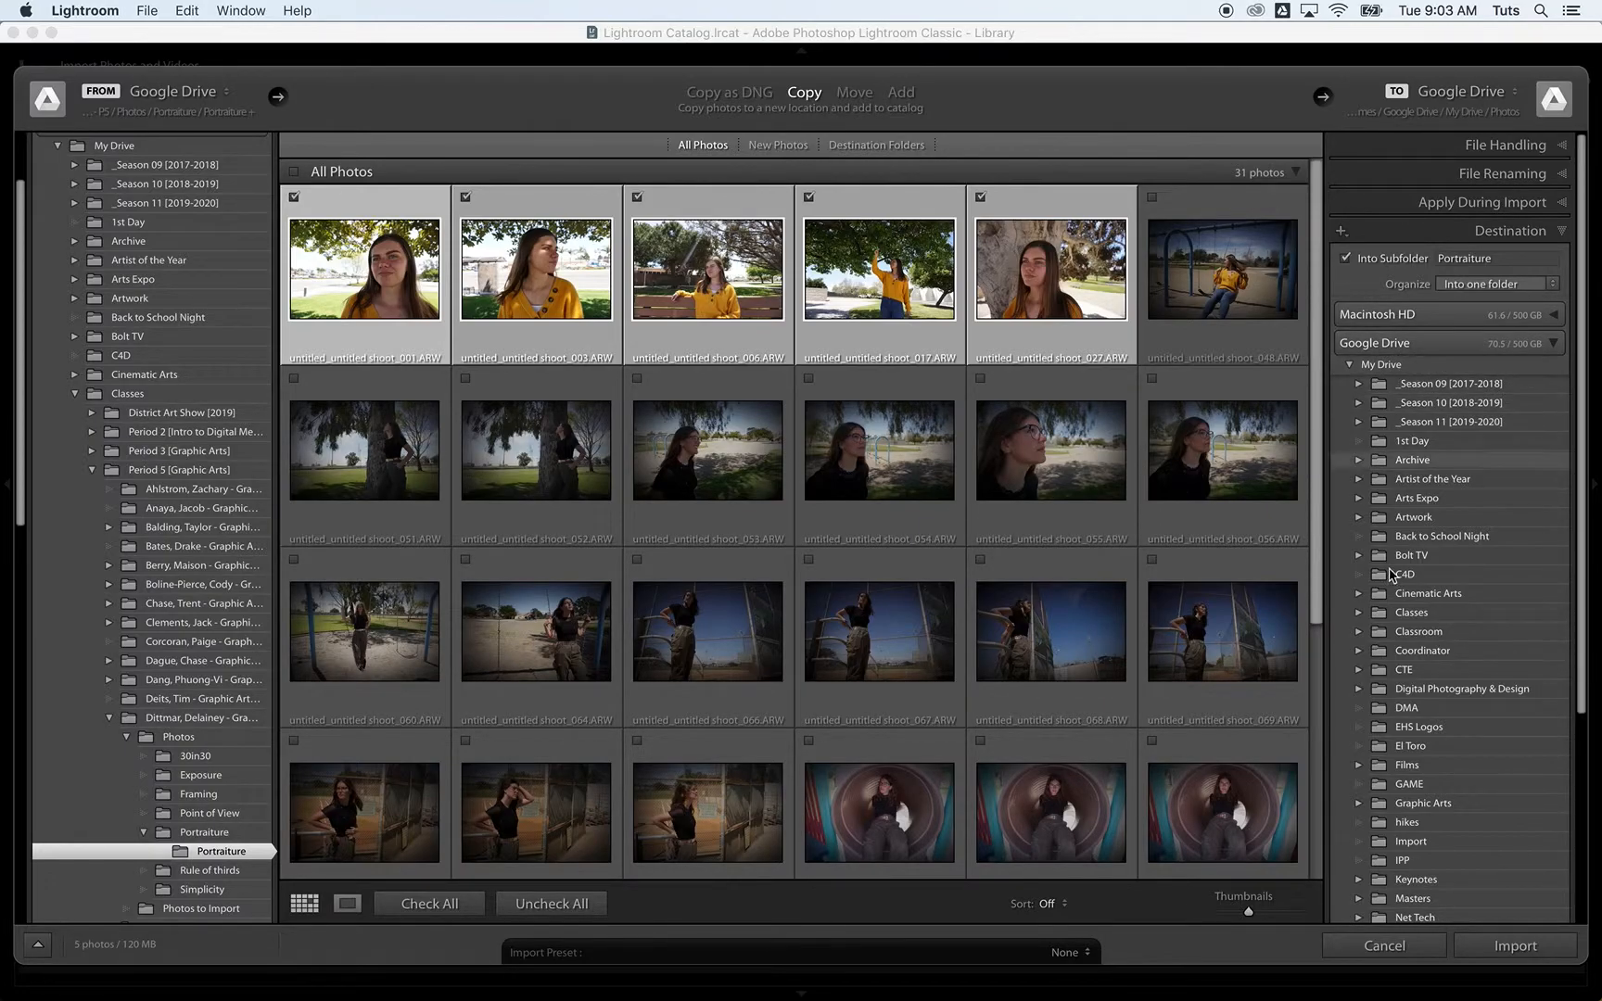
scroll(1401, 700, down, 2)
scroll(1401, 700, down, 5)
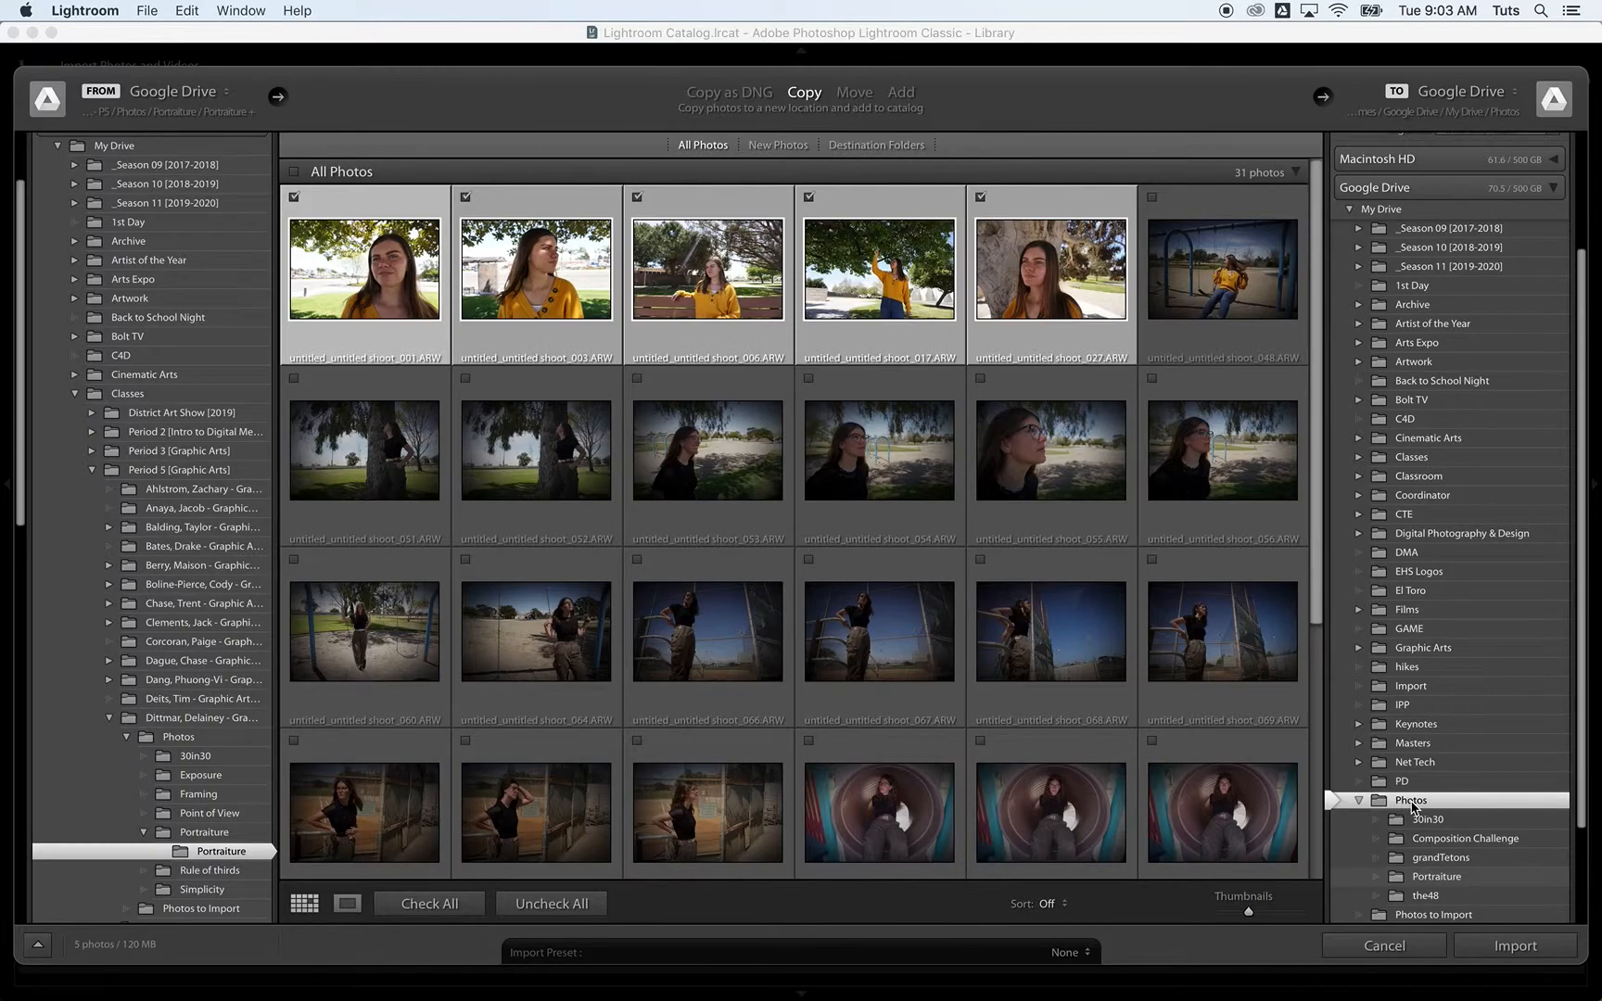
scroll(1414, 807, down, 2)
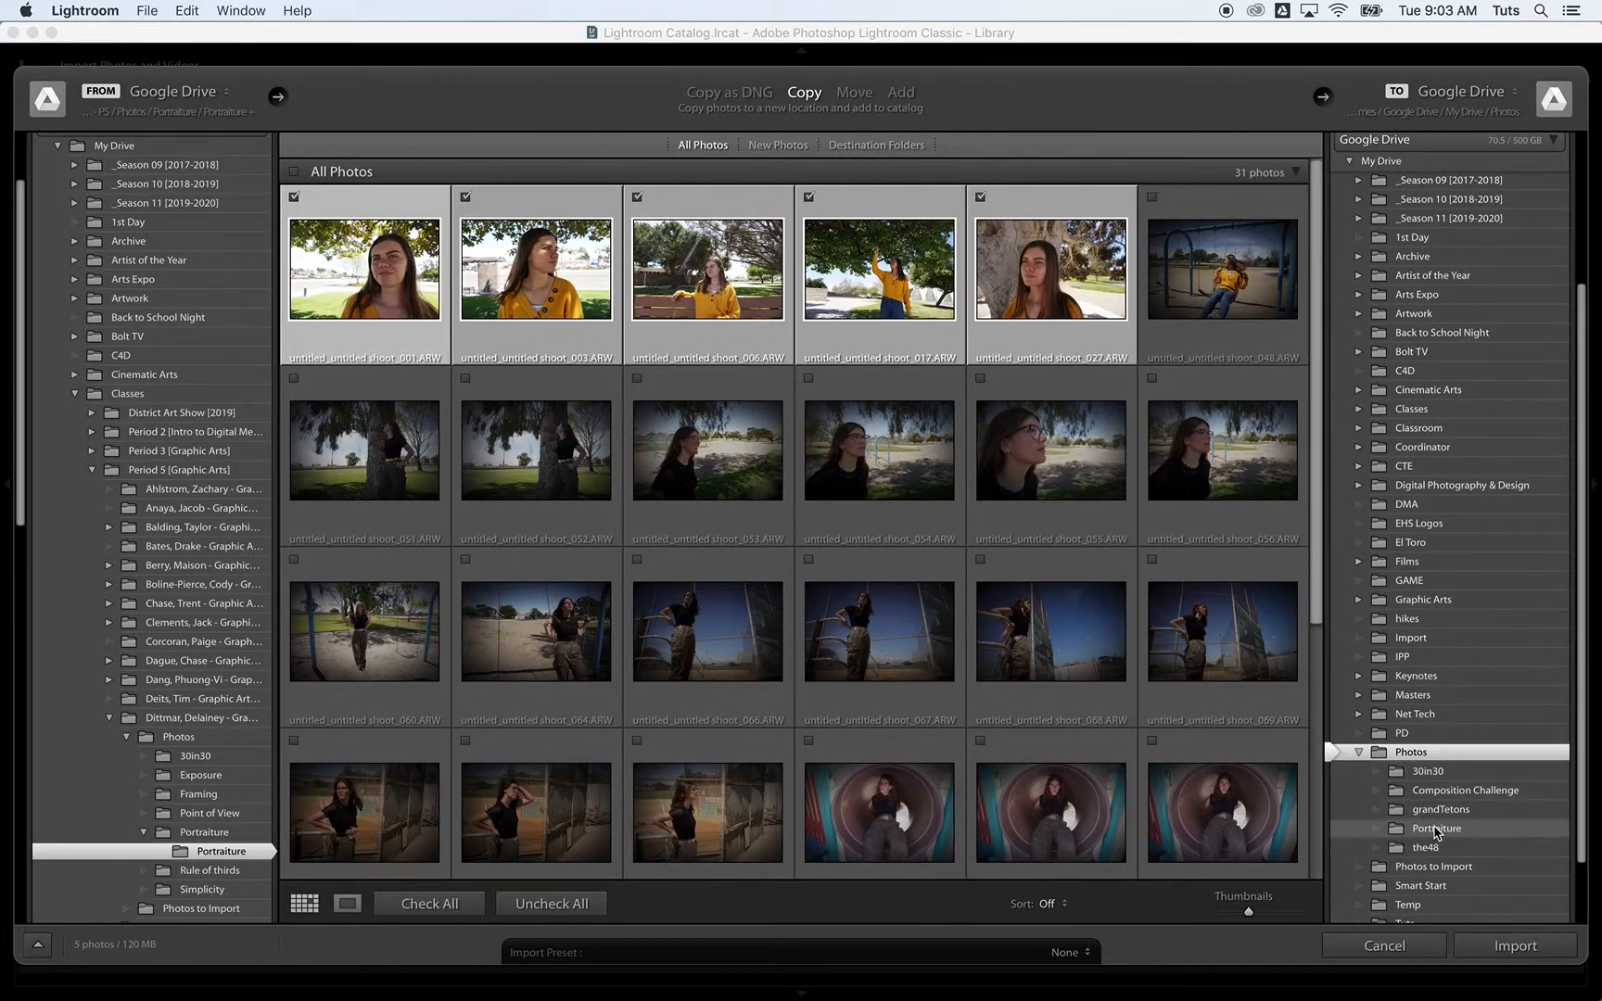
click(1515, 947)
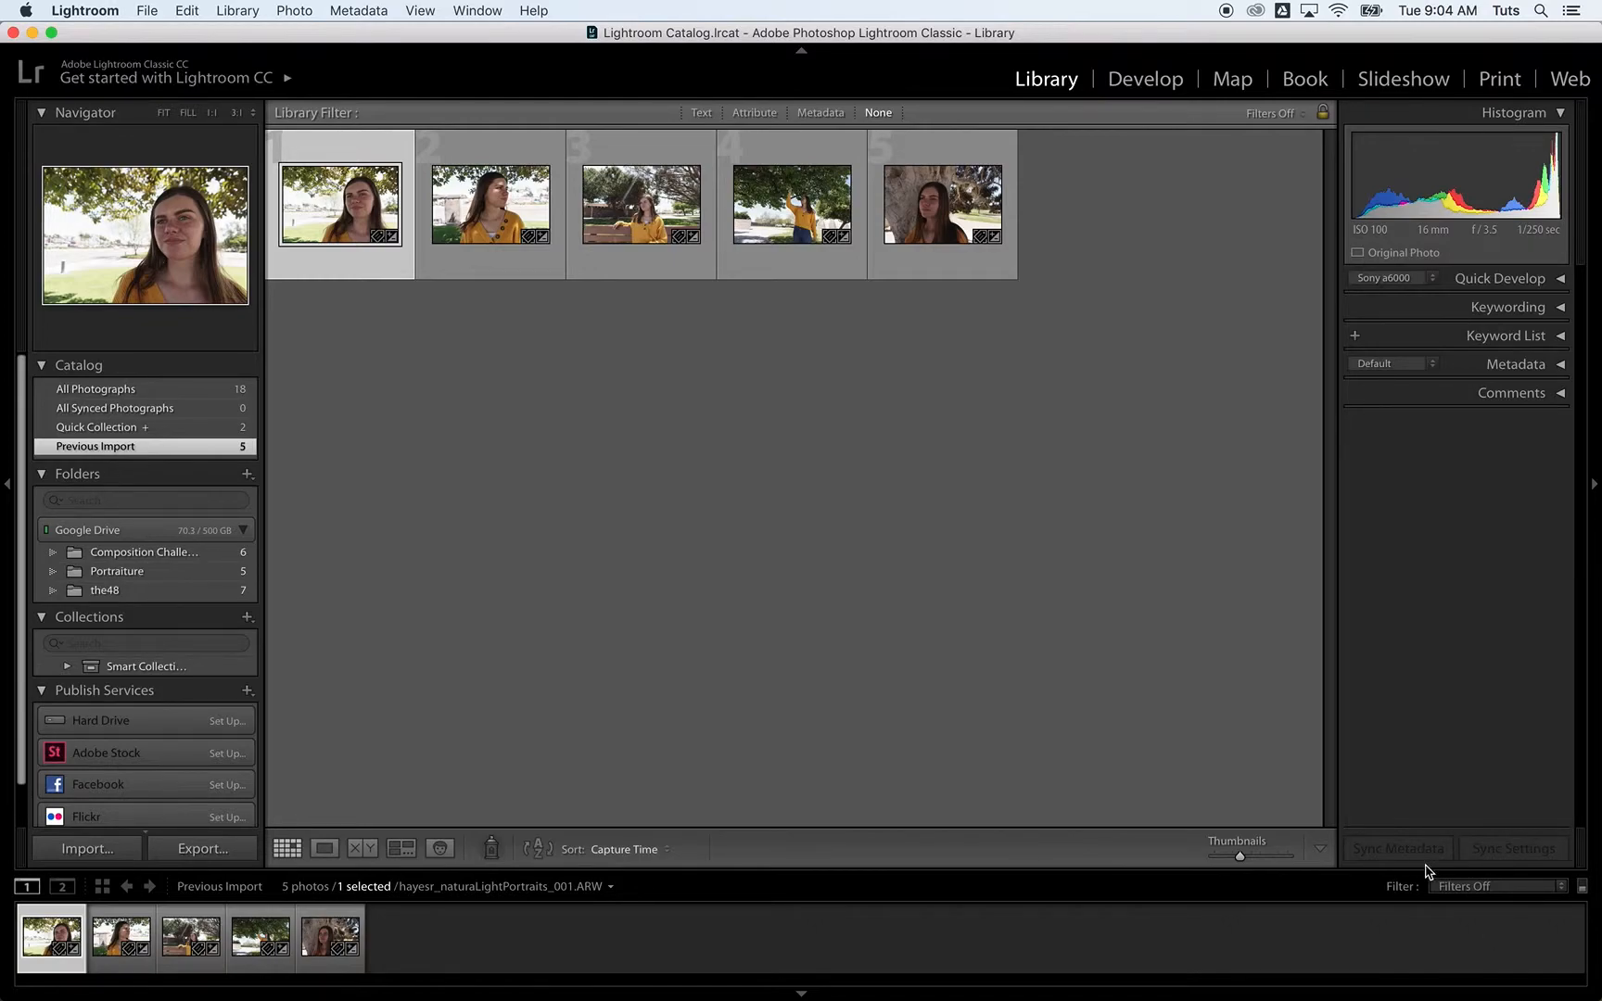
Step: Select all five imported photos and lay them out in the Print module as a grid of 1 row and 5 columns
key(super+a)
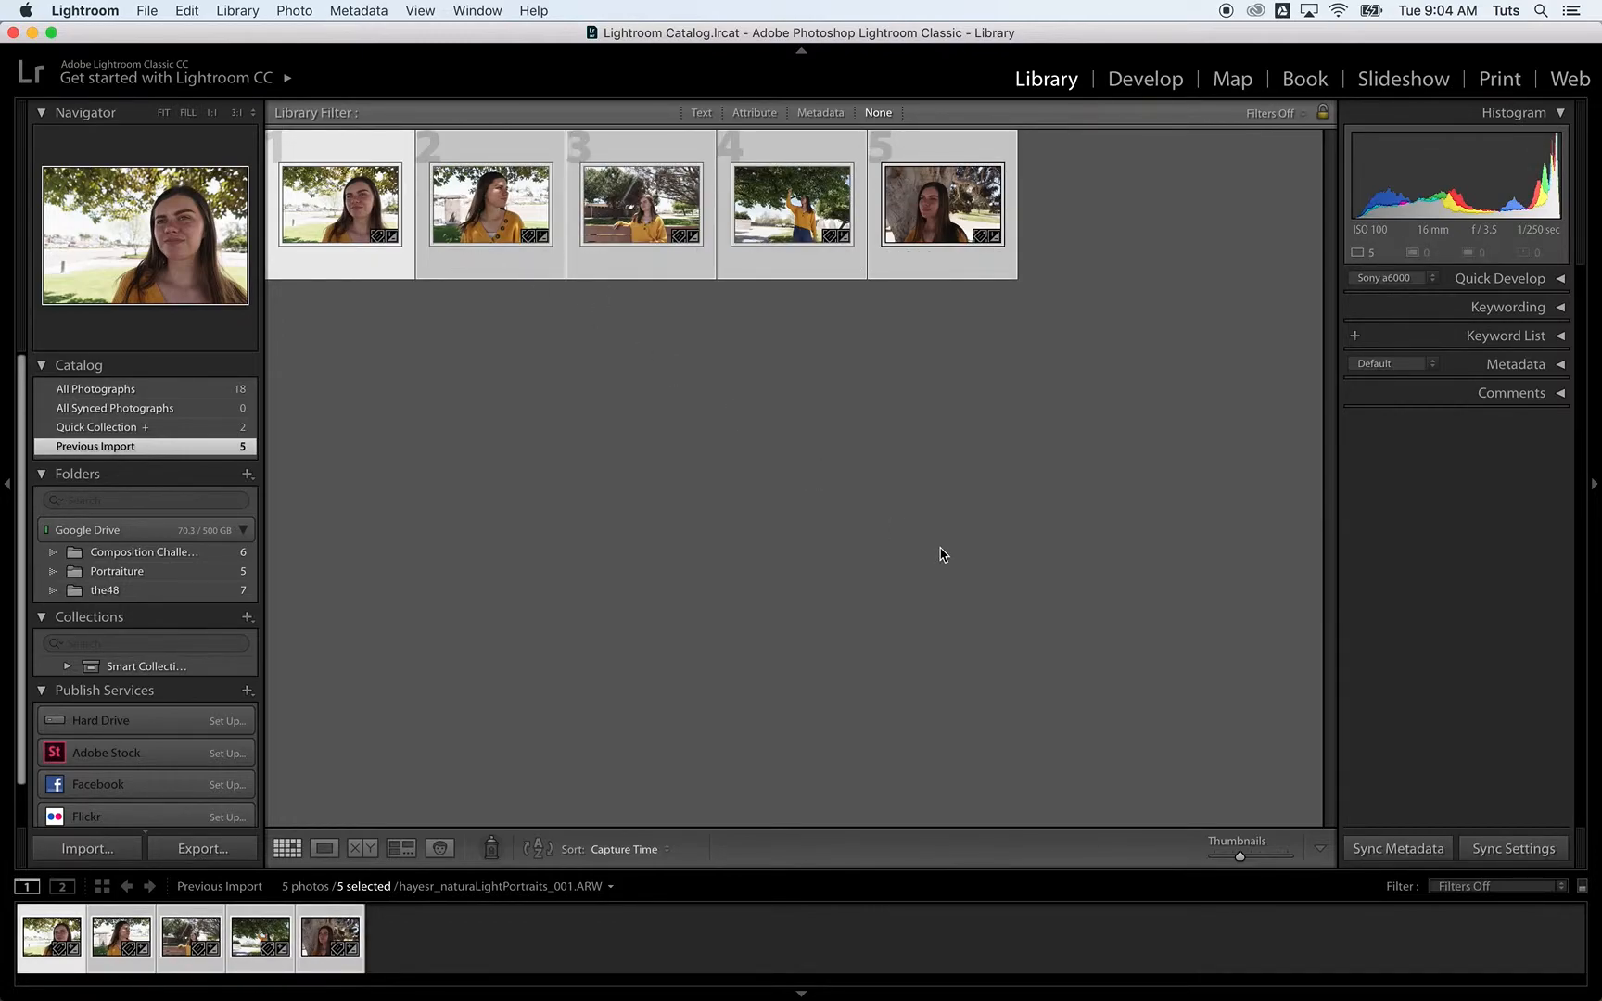
click(1495, 85)
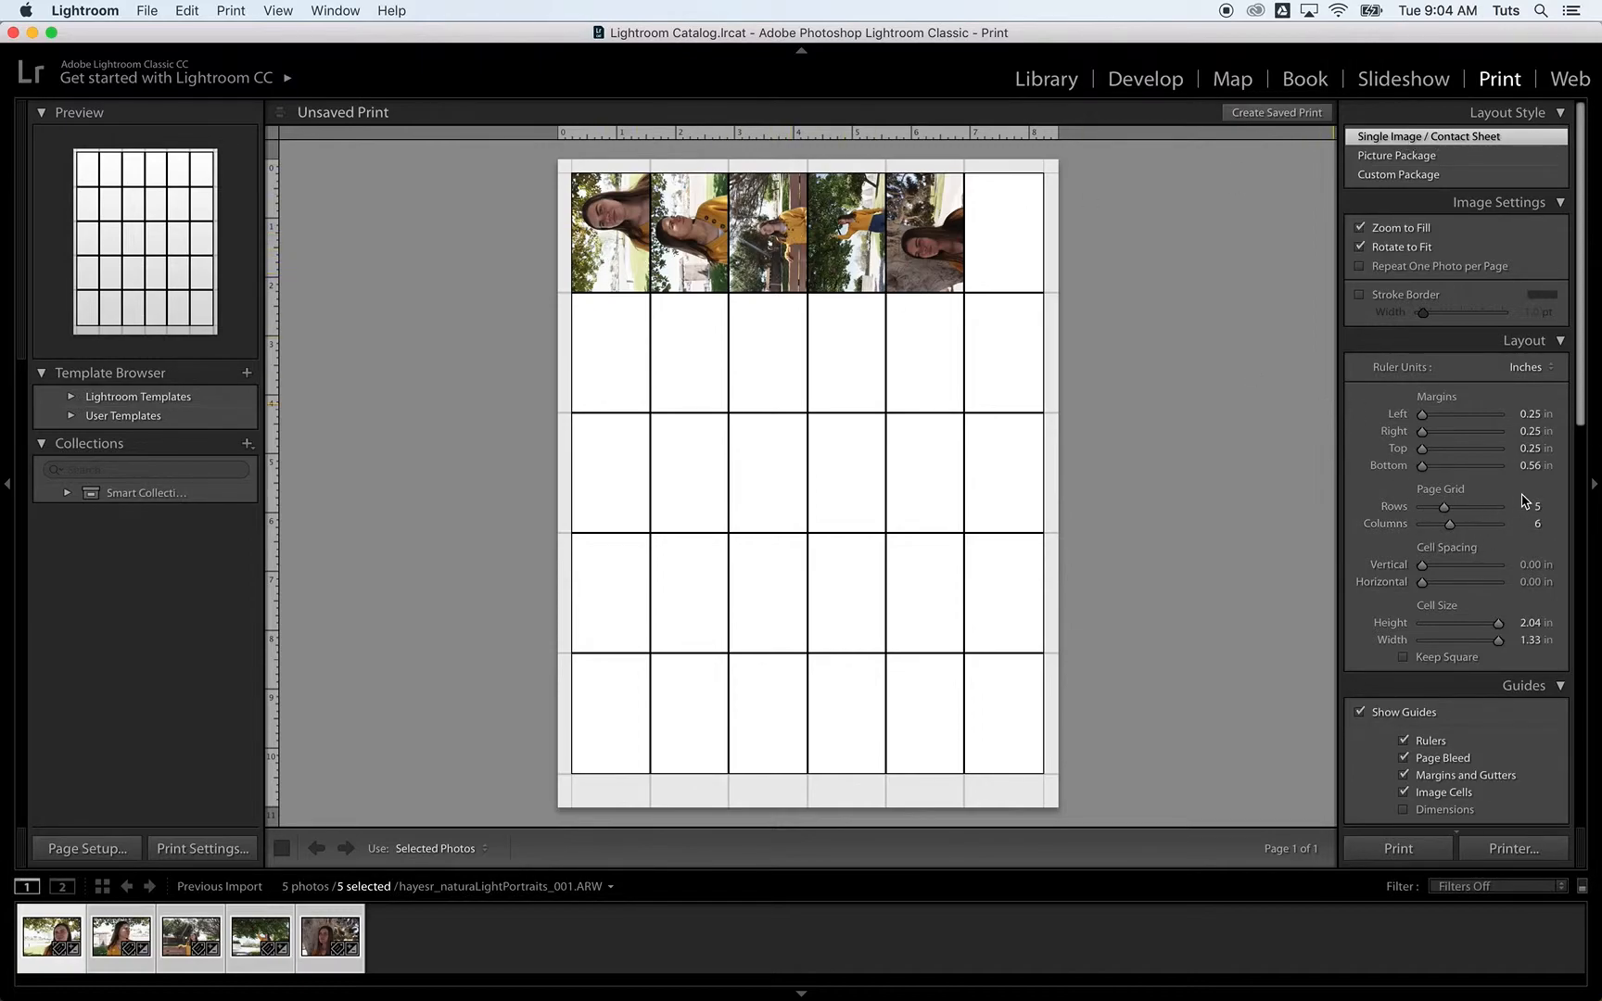
mouse_move(1450, 525)
mouse_down()
mouse_move(1417, 527)
mouse_move(1445, 505)
mouse_move(1405, 513)
mouse_move(1443, 529)
mouse_up()
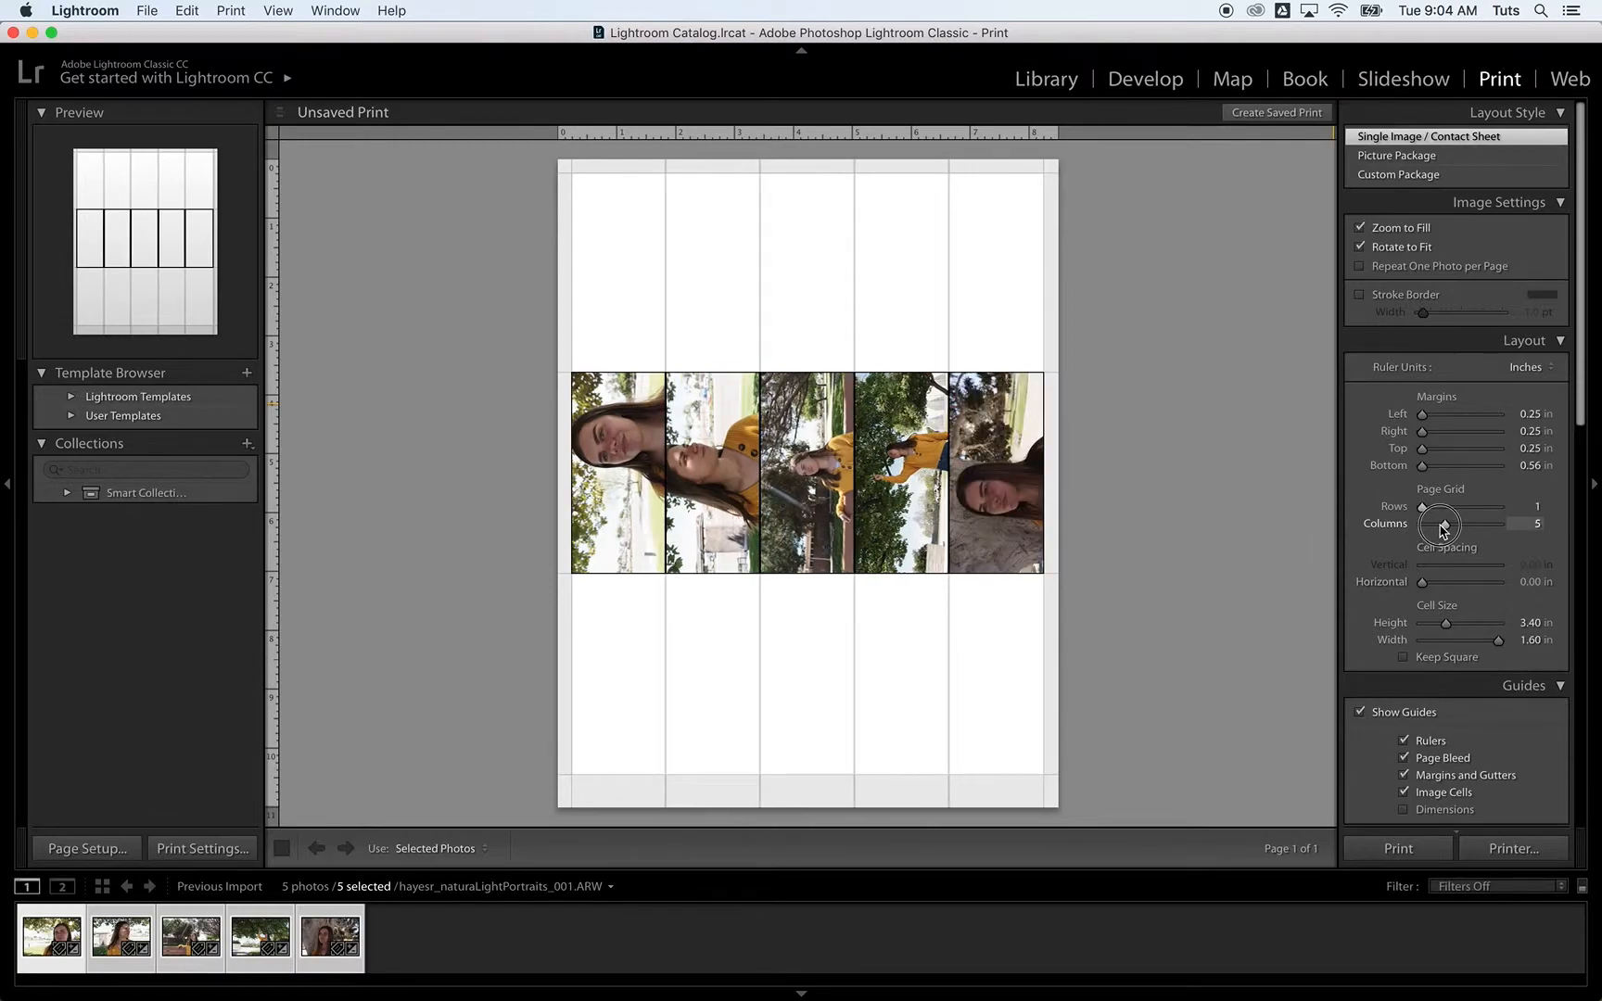
drag(1444, 529, 1444, 529)
Step: Try the contact sheet without Rotate to Fit and without Zoom to Fill, restoring each option
click(1361, 248)
click(1360, 248)
click(1361, 229)
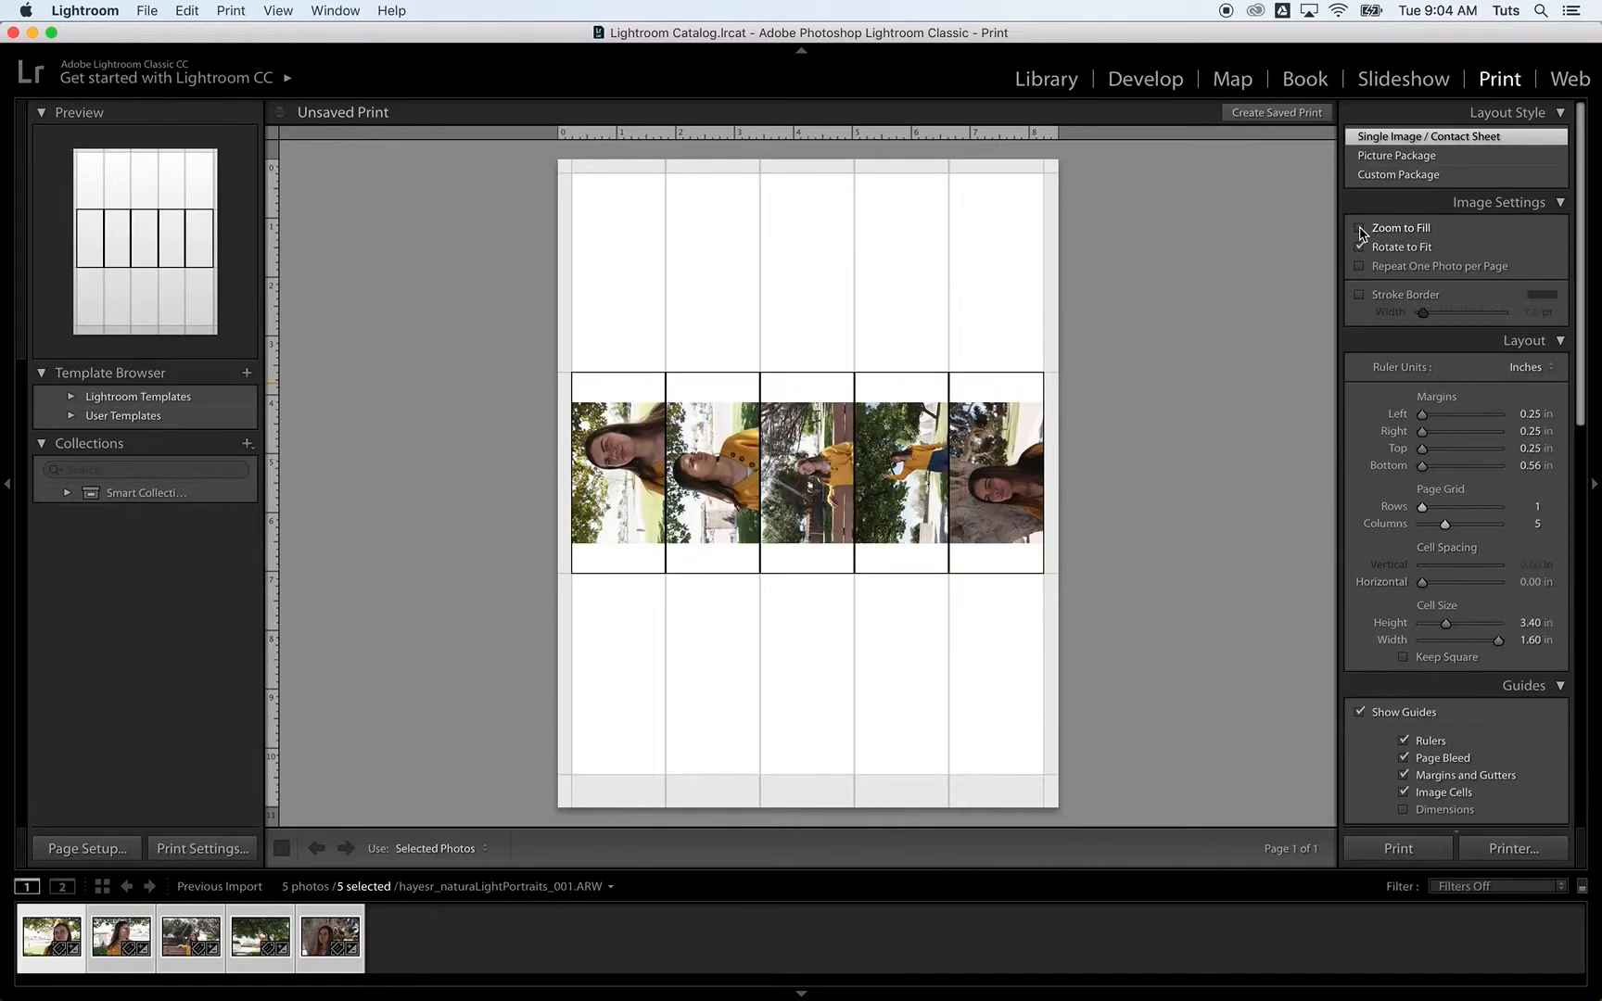
click(1361, 229)
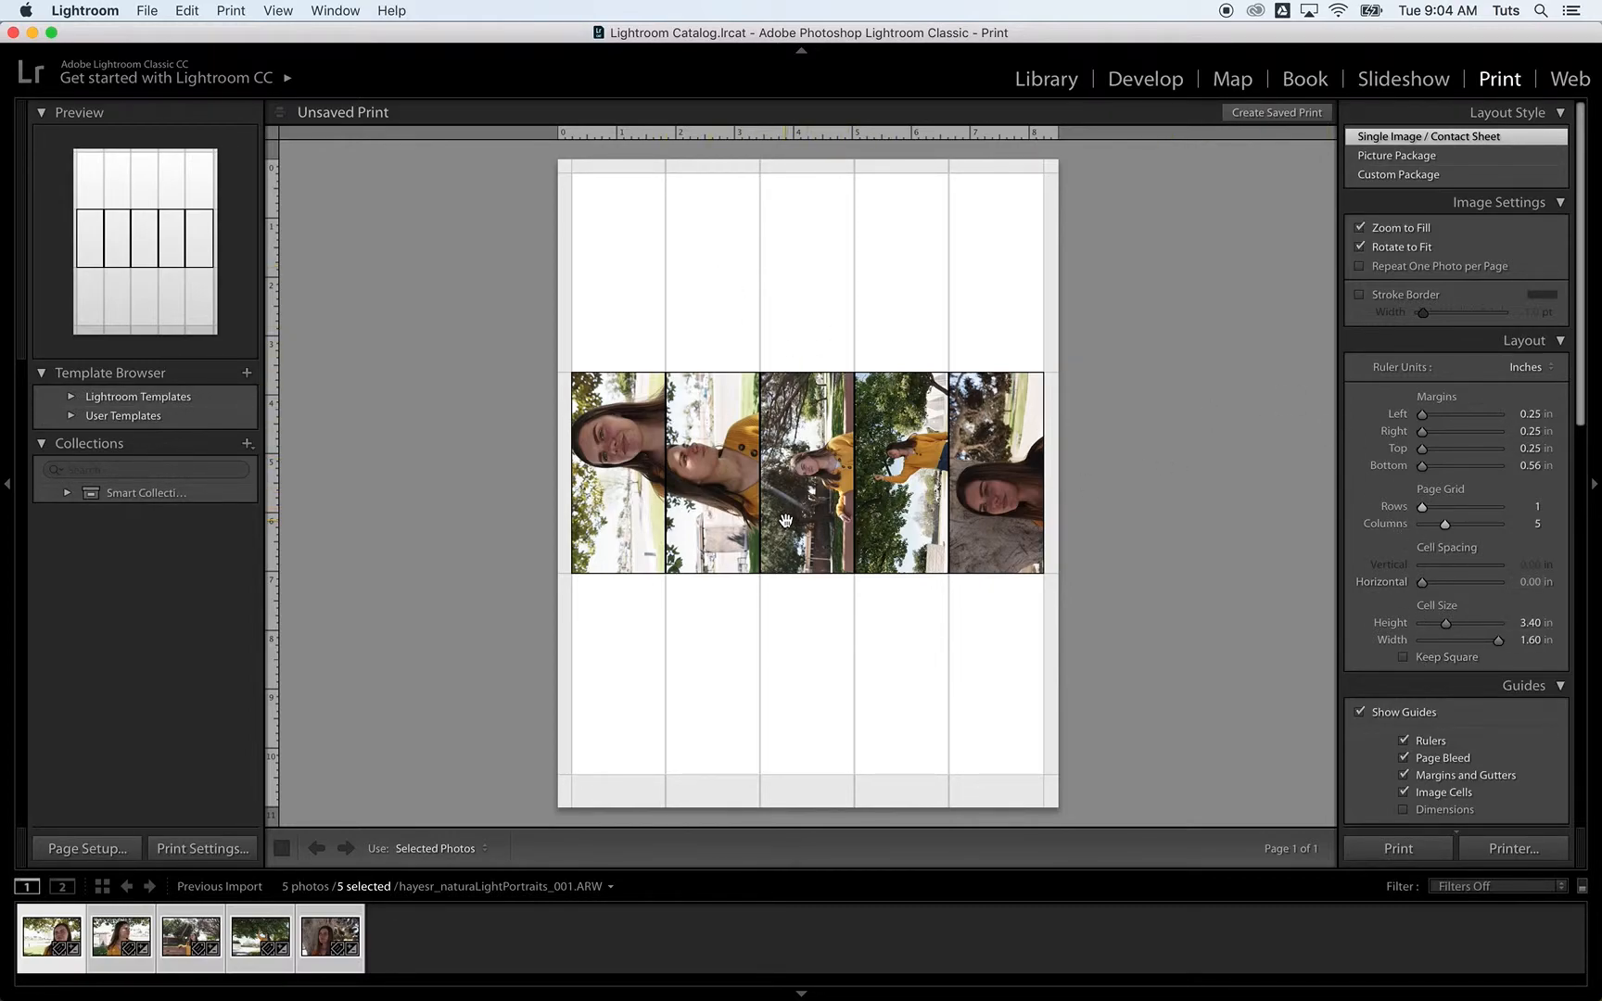
Step: Hide the layout guides and make the cells square with 0.05 in horizontal spacing
click(1360, 713)
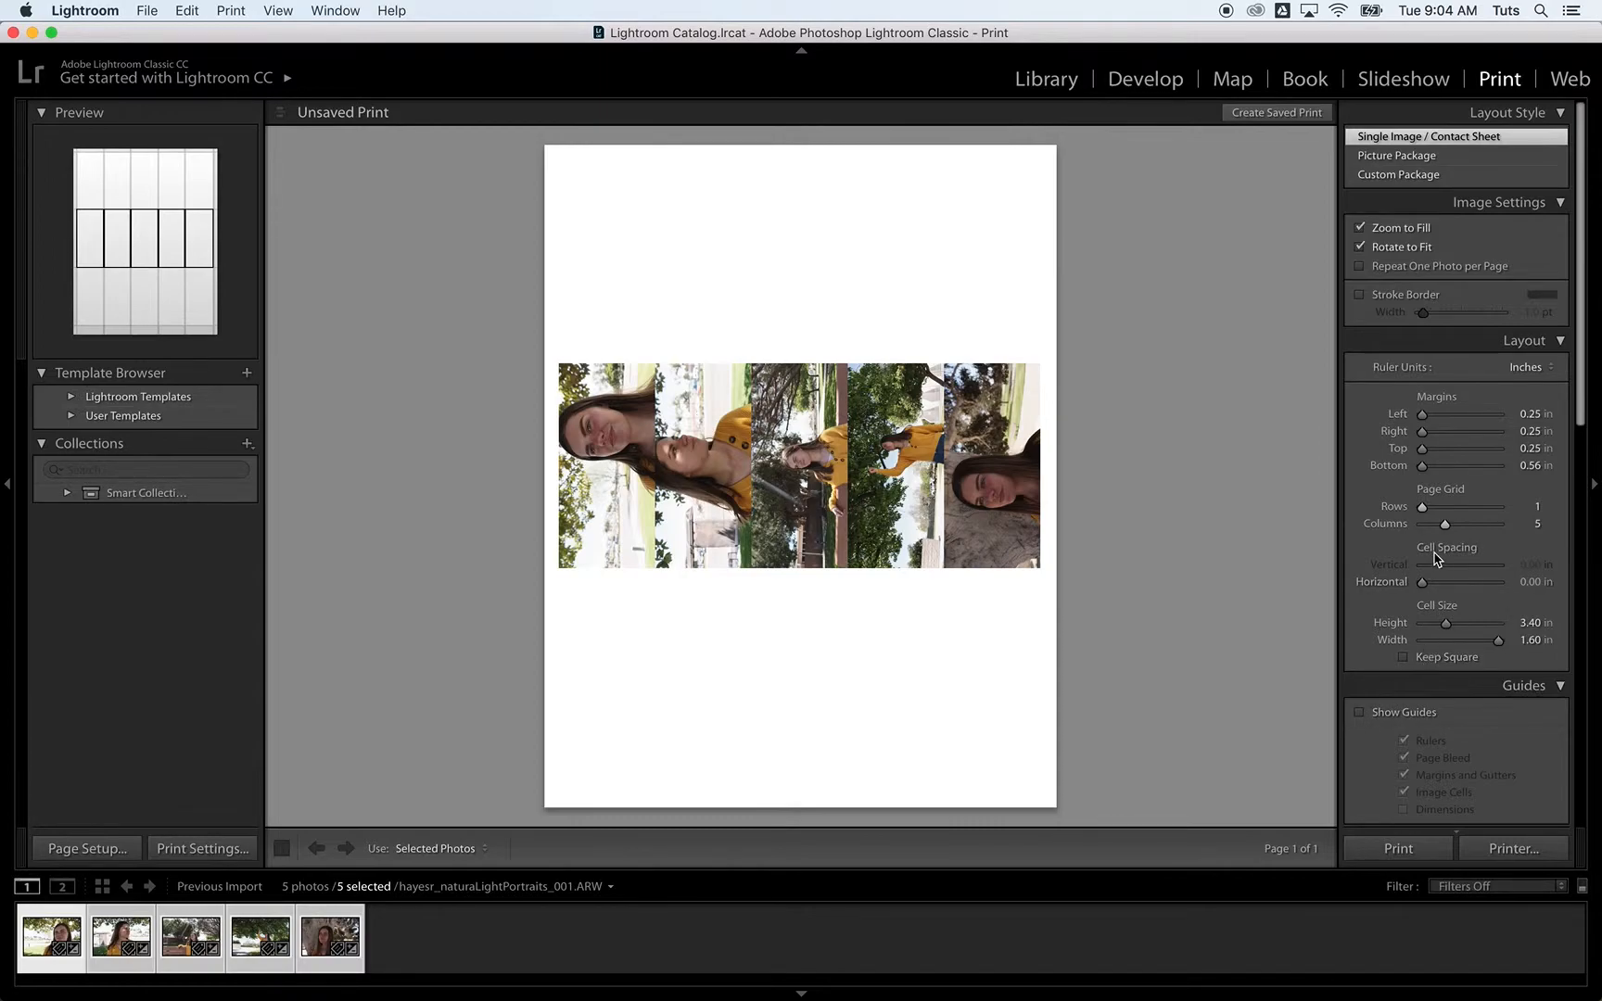
drag(1424, 582, 1426, 586)
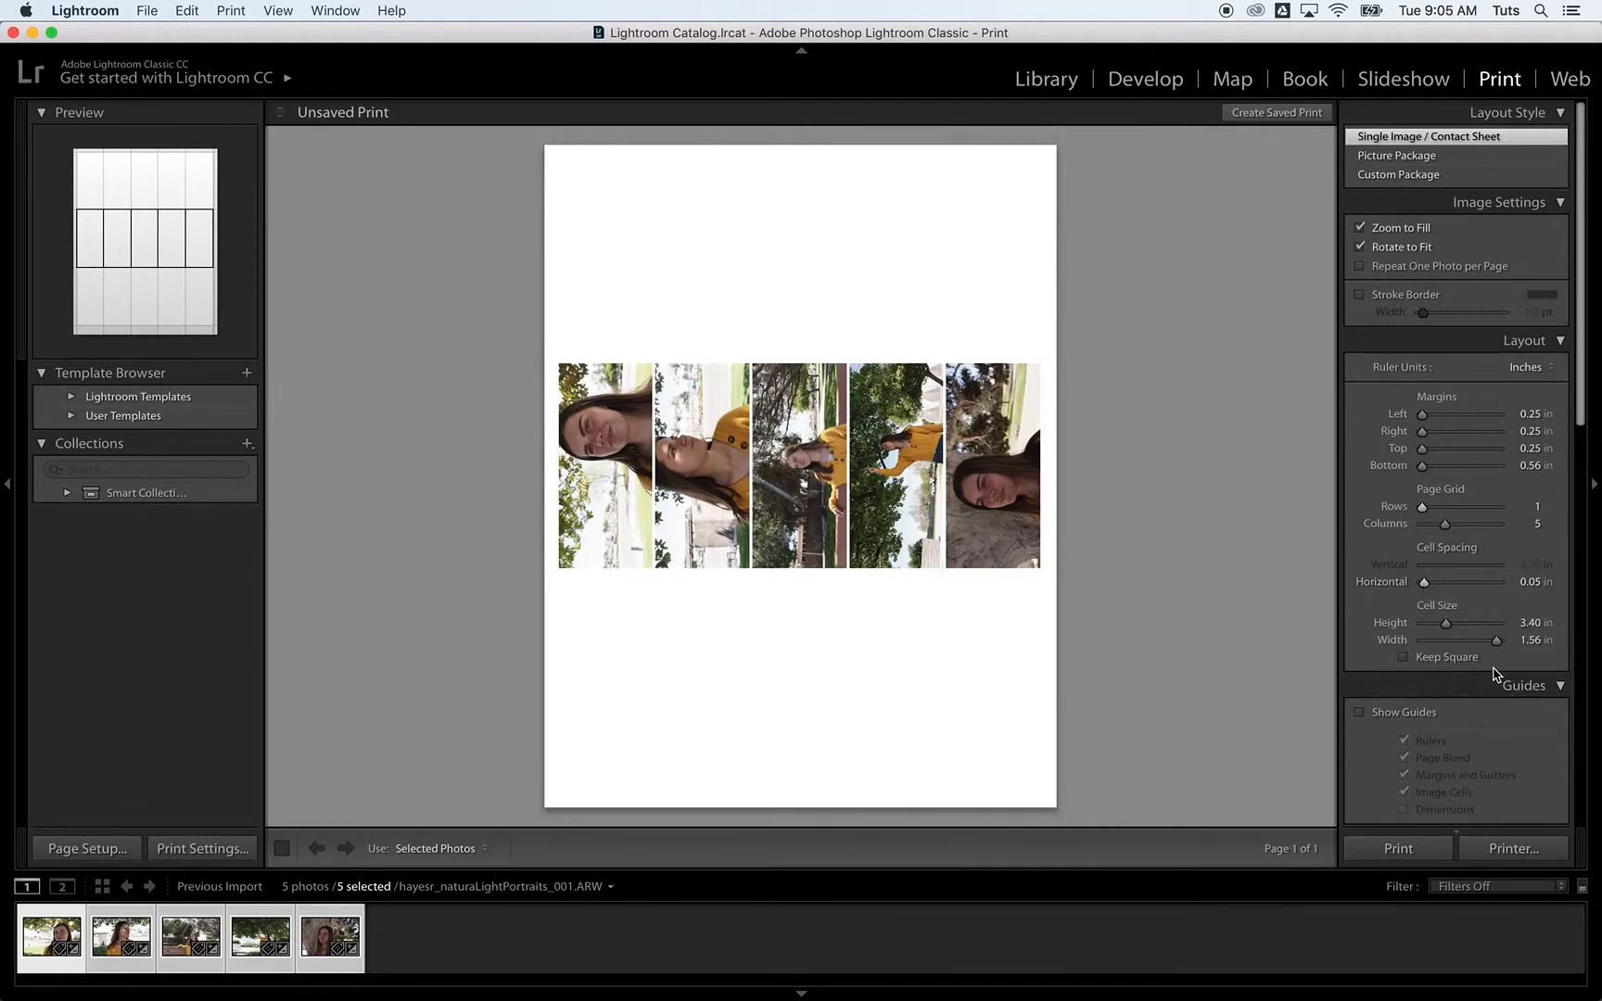
click(1404, 657)
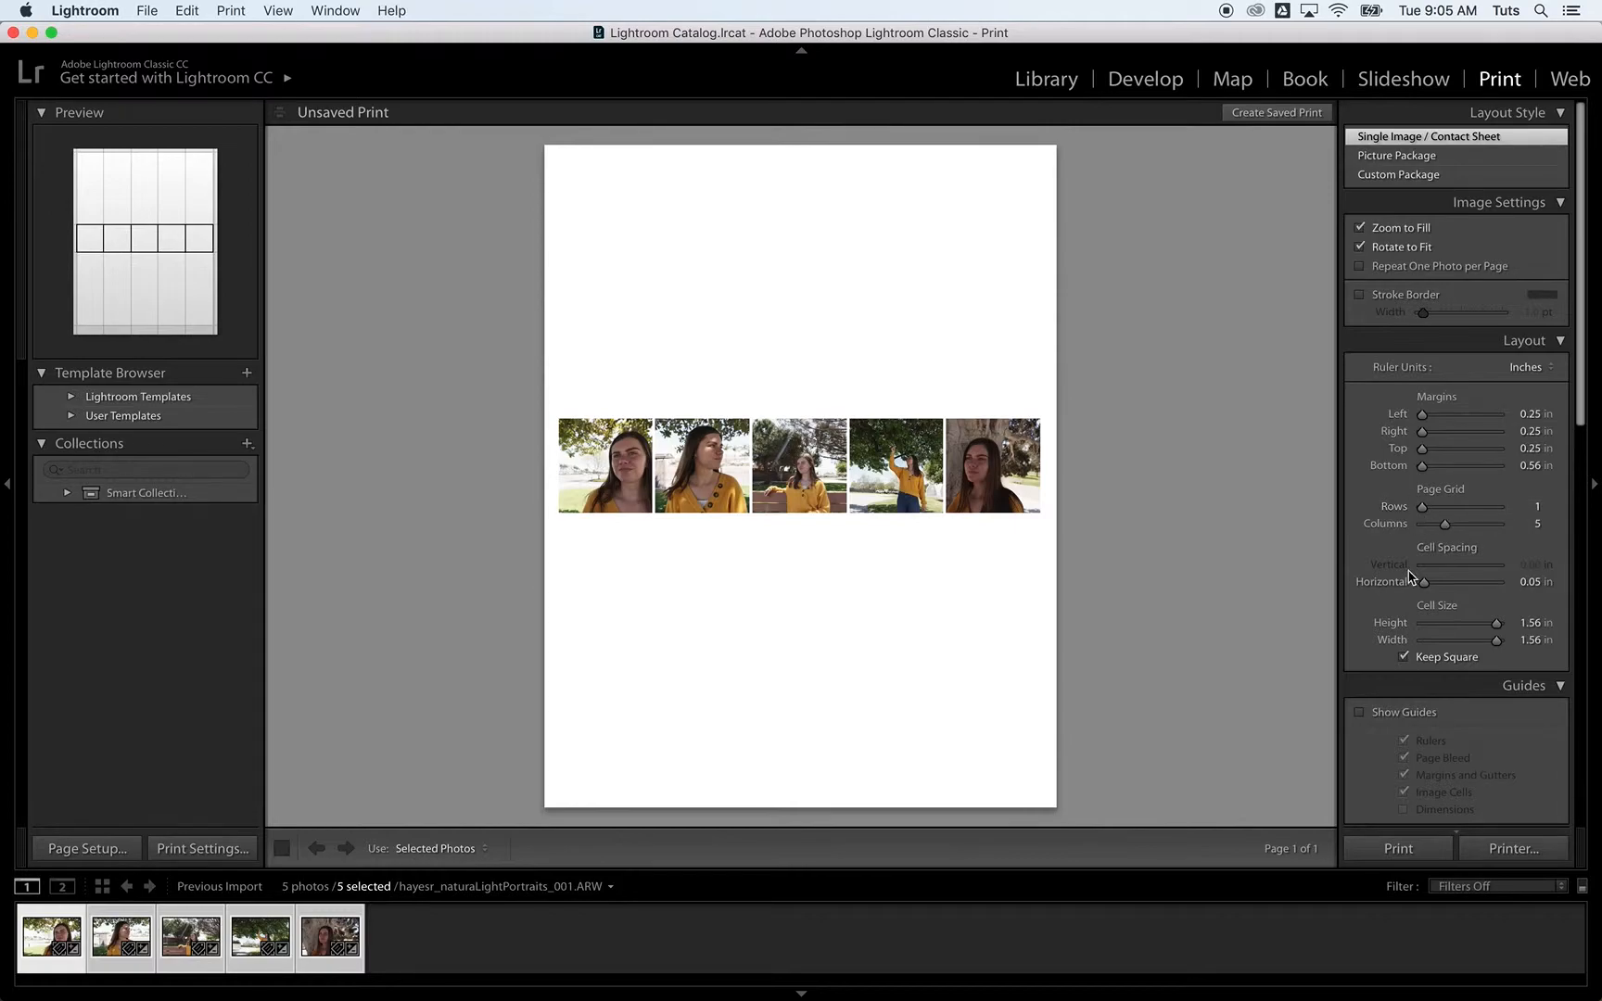
Step: Start the print job for the contact sheet and choose to save it as a PDF
click(1398, 851)
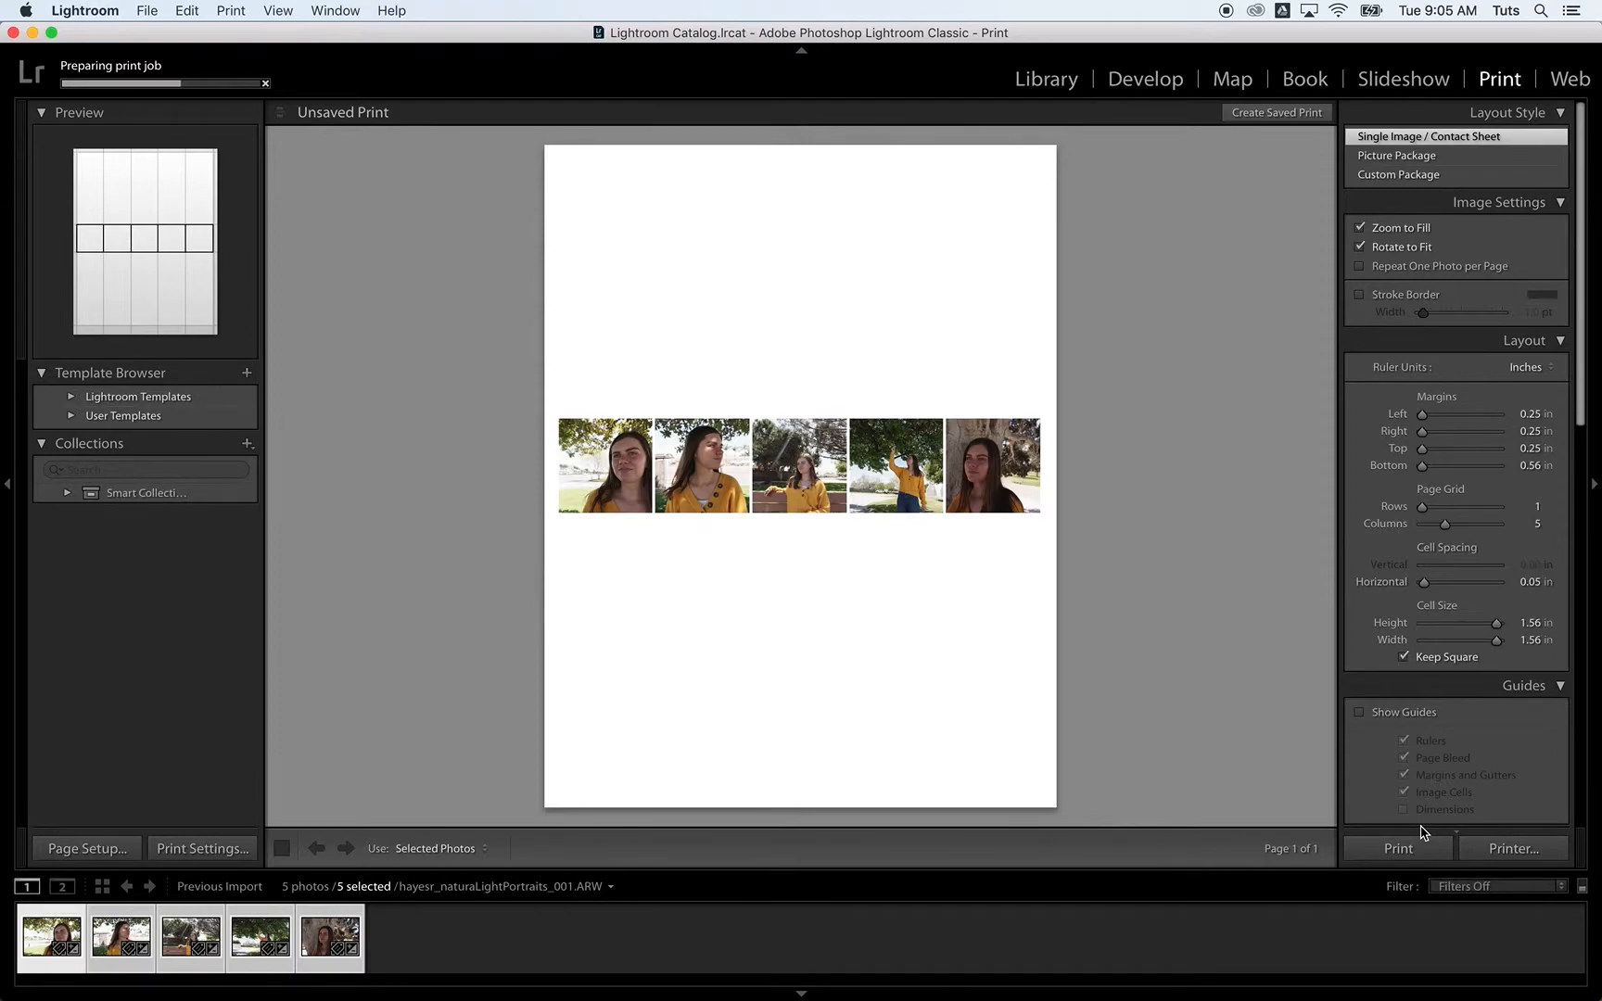
click(1520, 858)
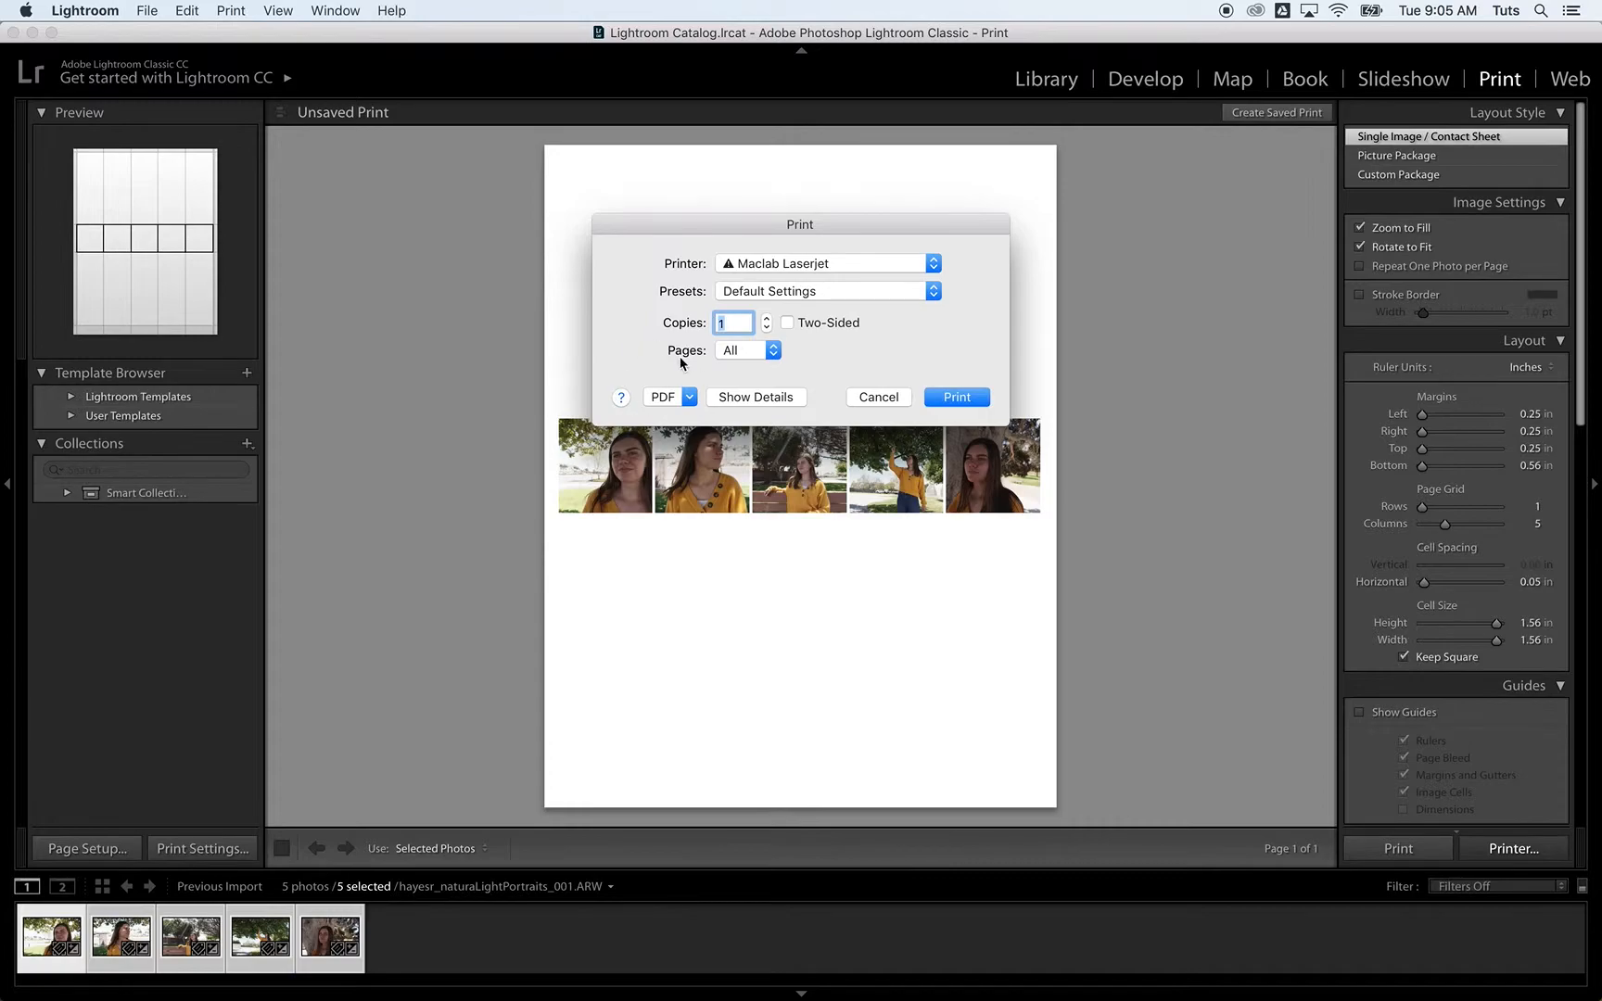
click(687, 403)
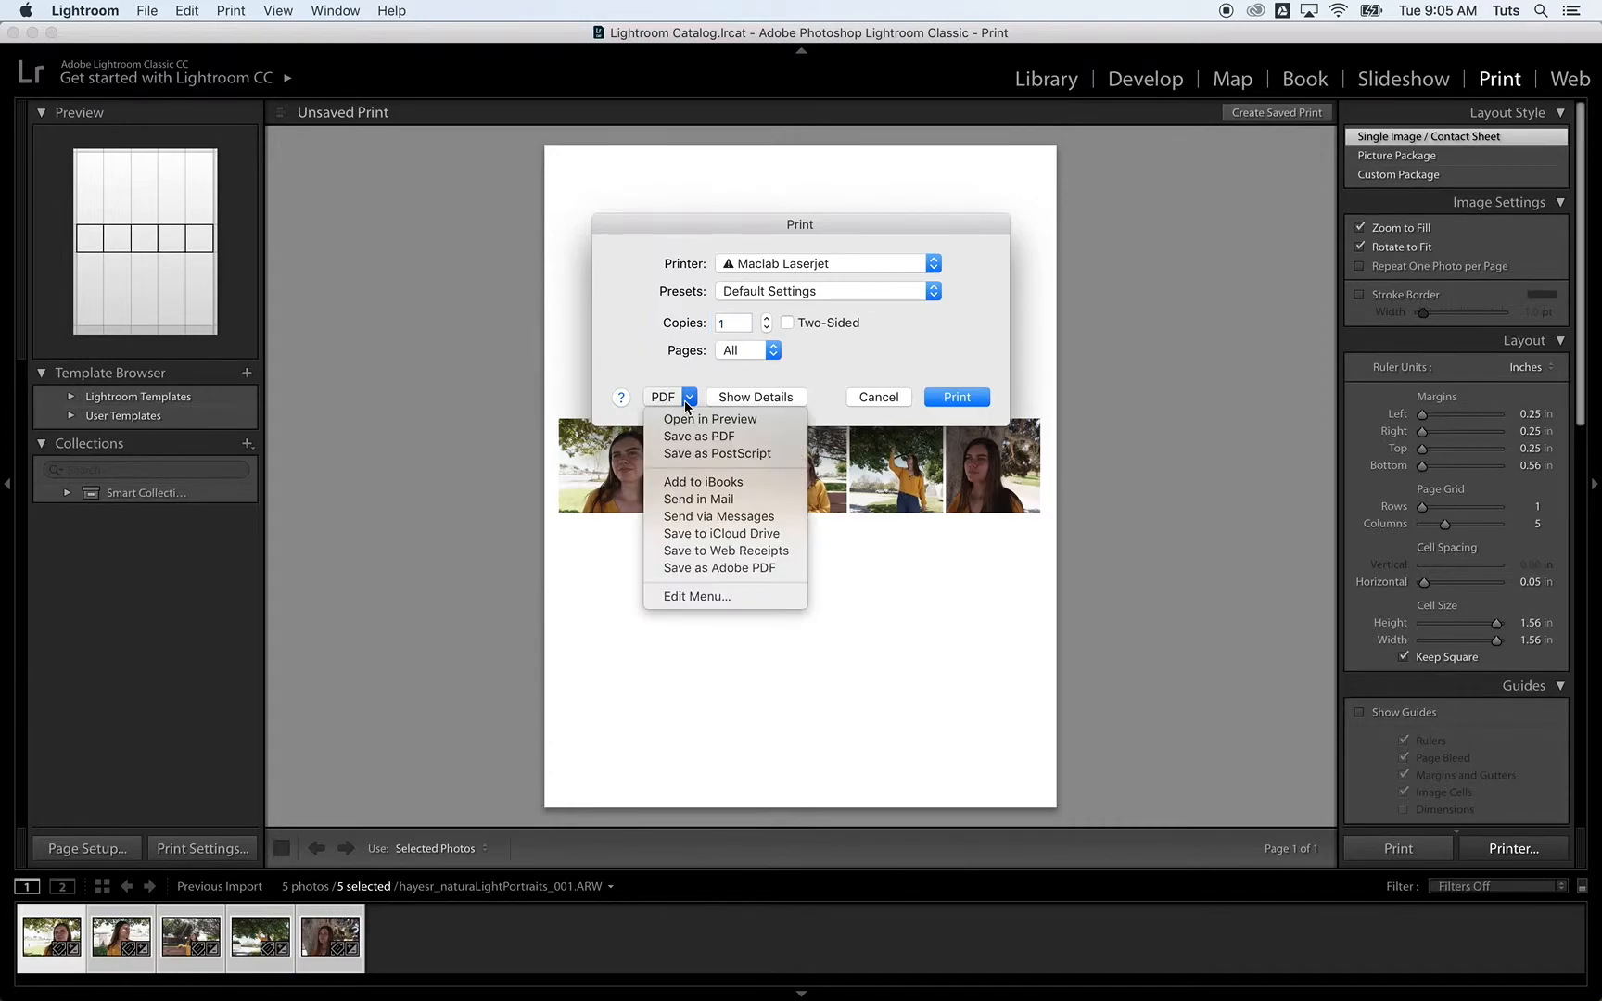
click(688, 434)
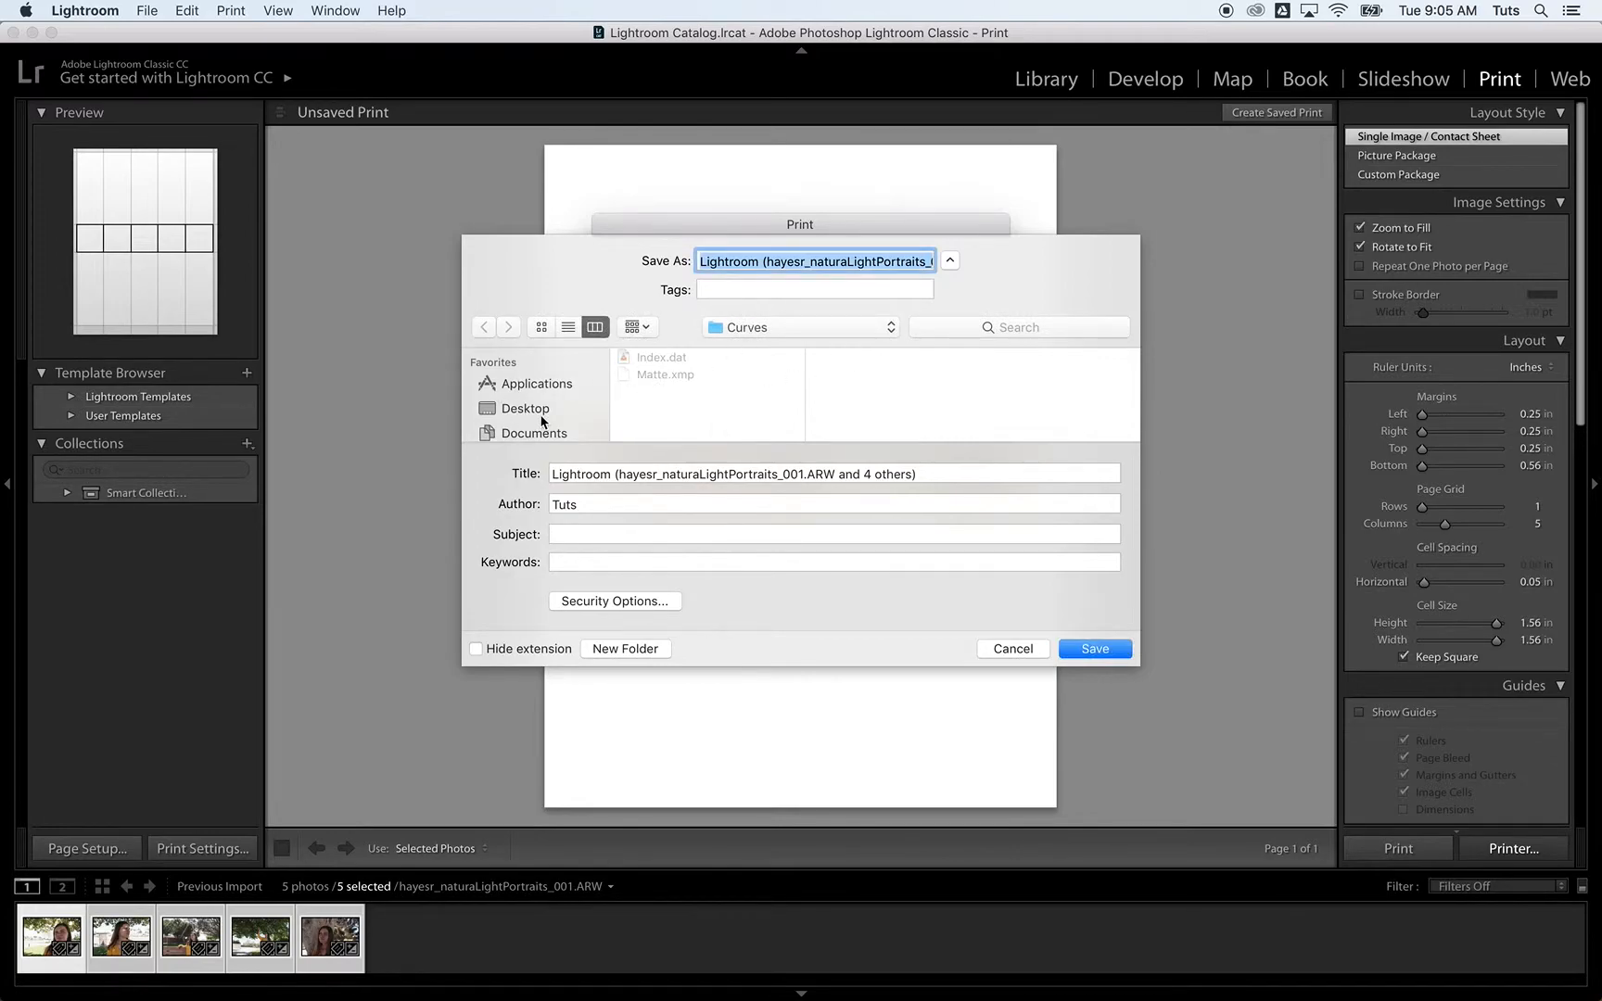
Step: Choose the Portraiture folder inside My Drive > Photos on Google Drive as the PDF's save location
scroll(543, 422, down, 5)
scroll(540, 423, down, 2)
click(538, 383)
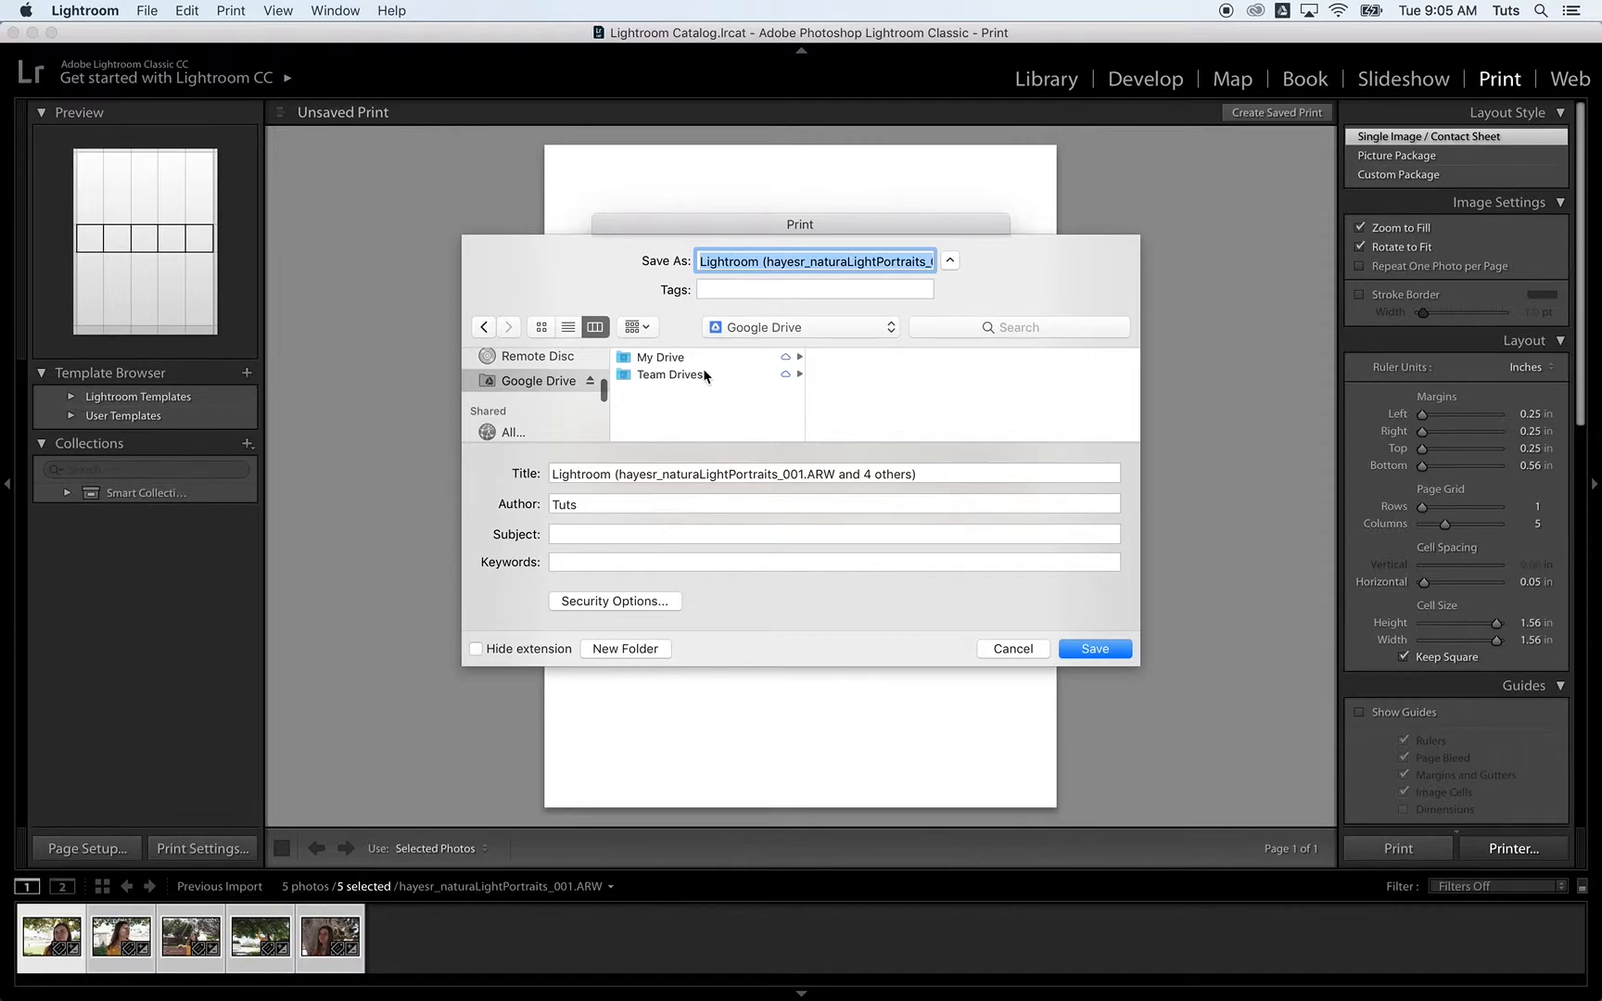
click(662, 357)
scroll(890, 394, down, 10)
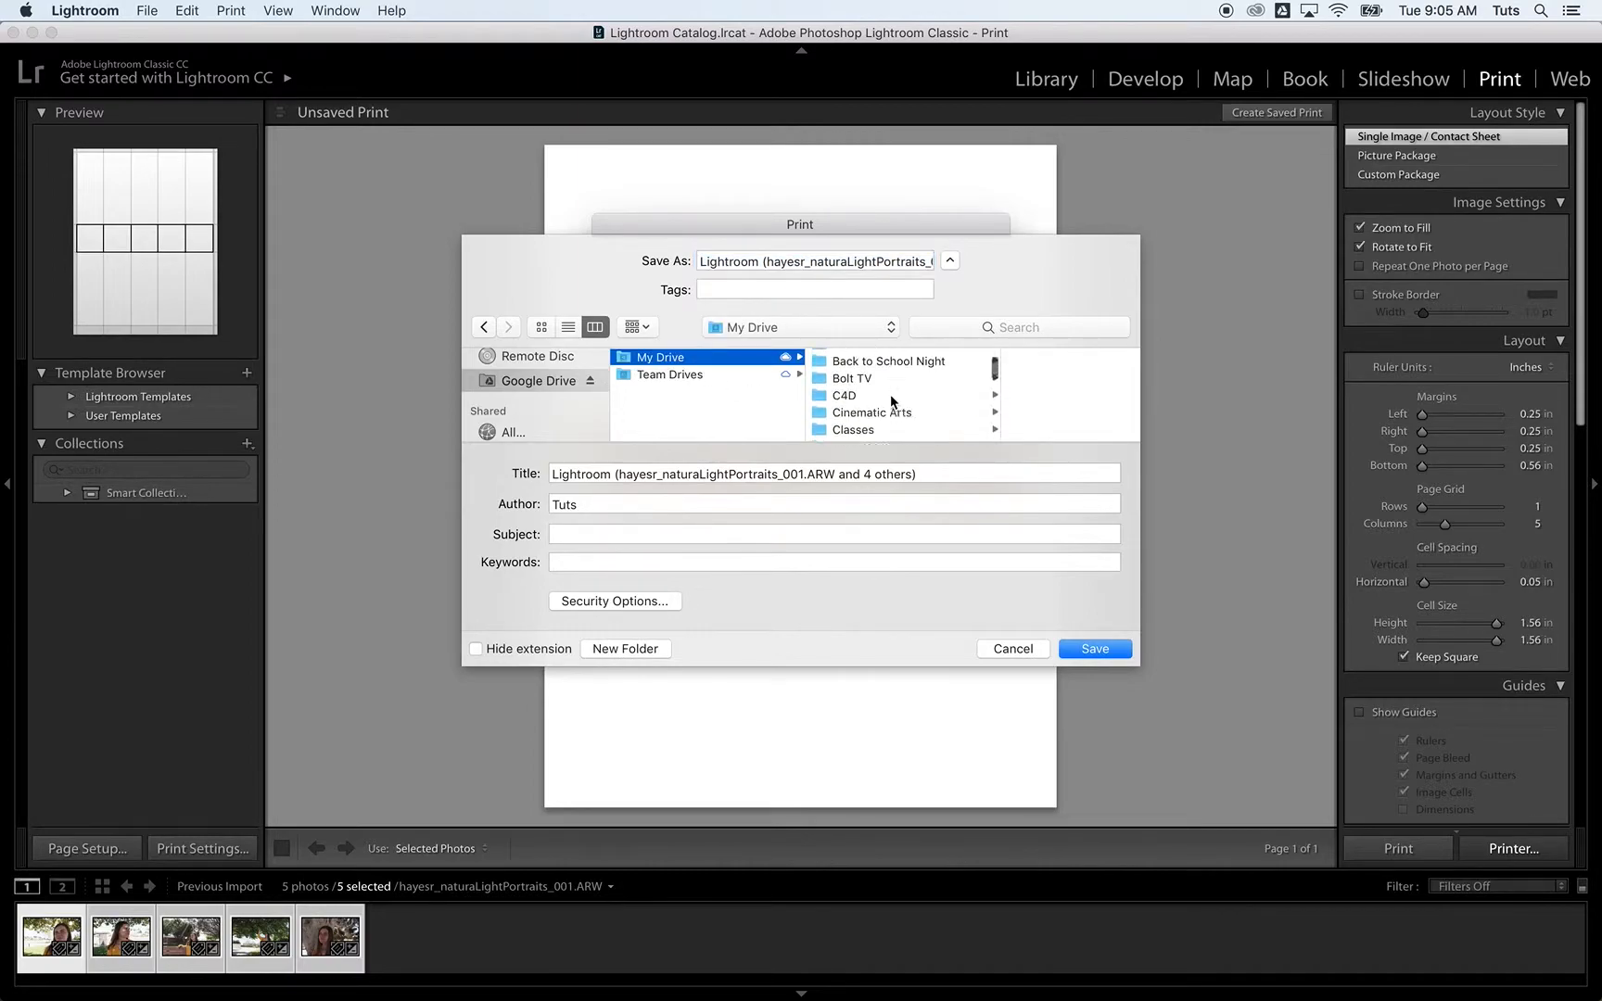
click(864, 400)
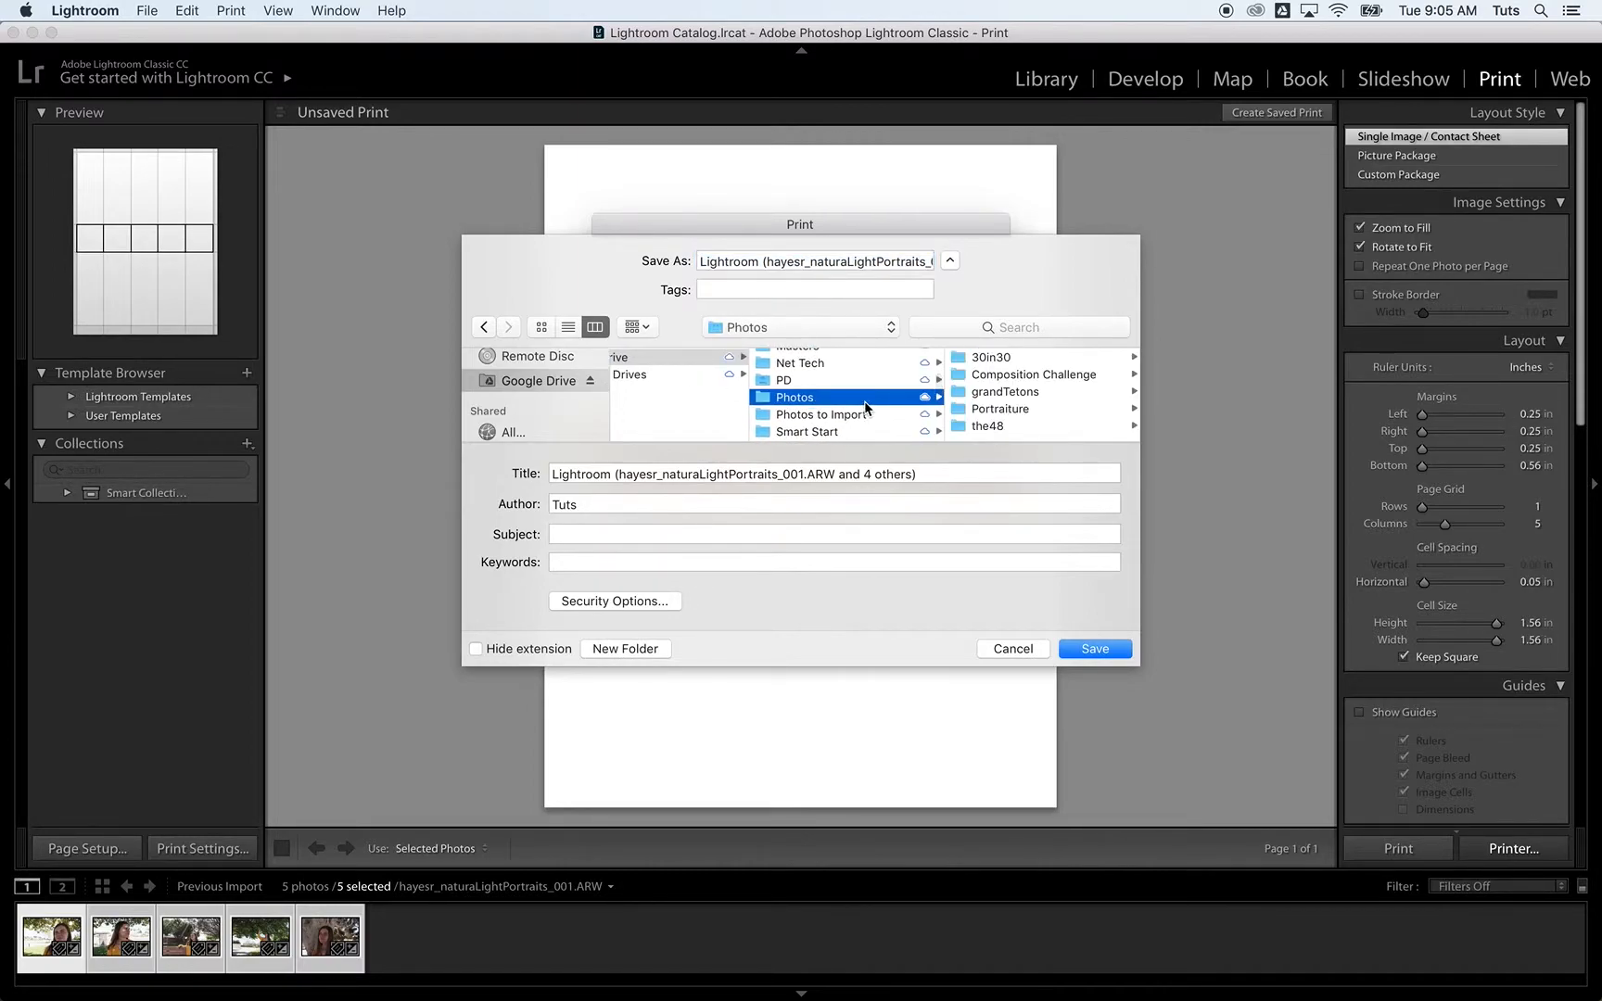
click(1011, 410)
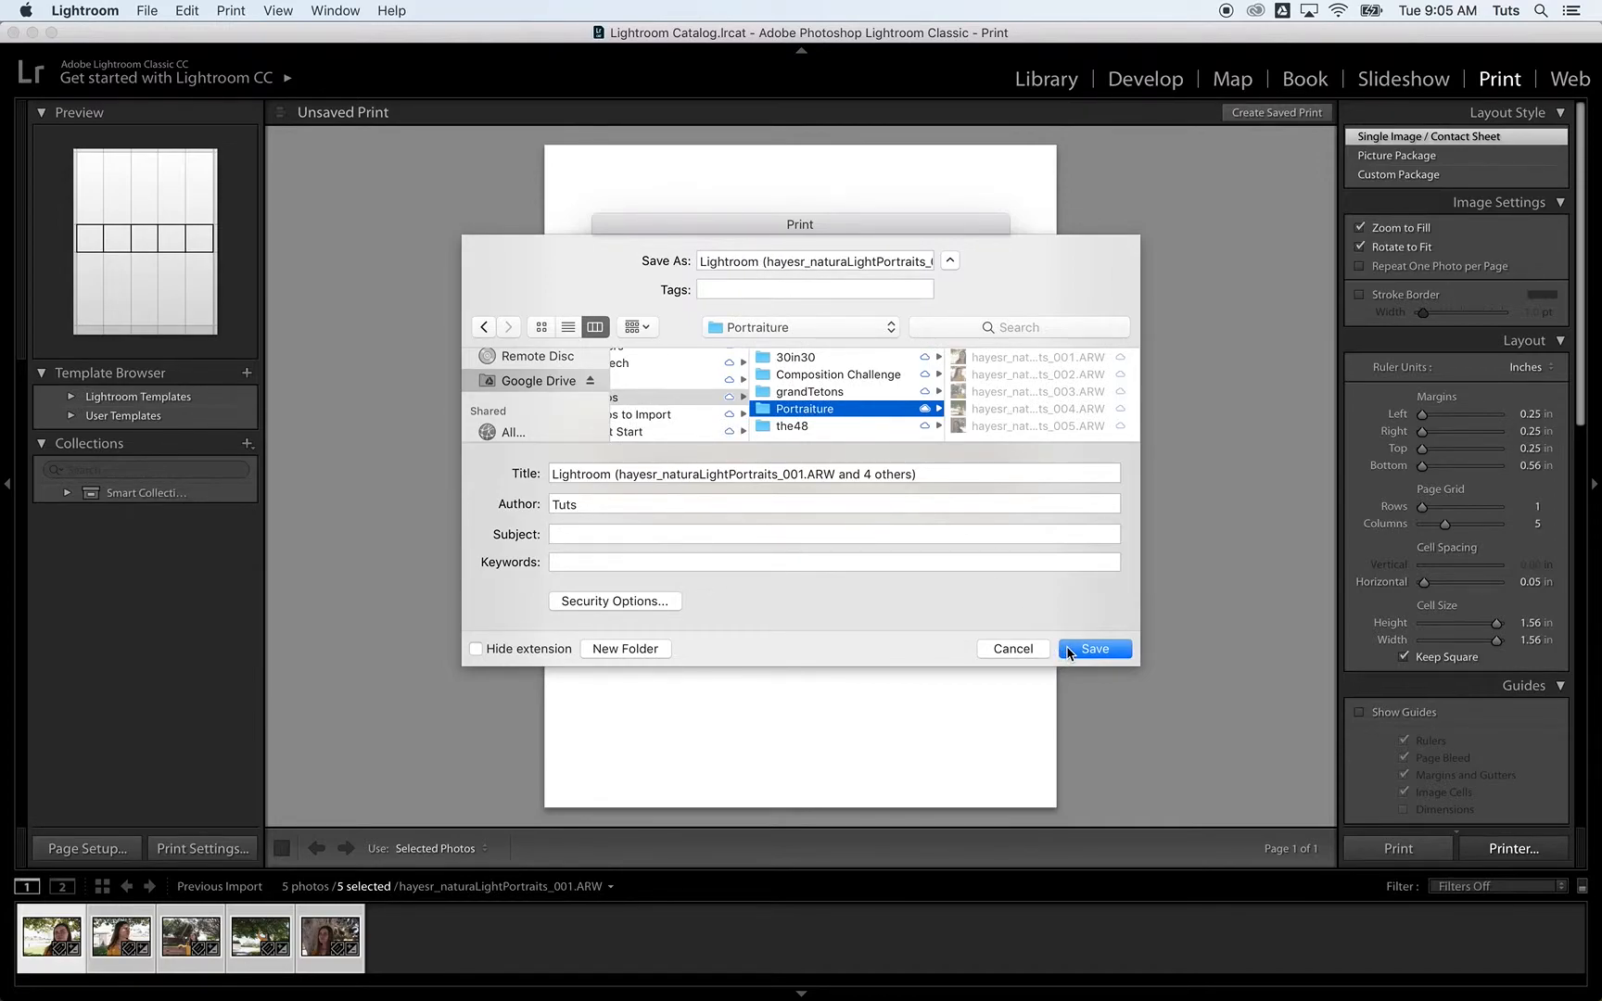
Step: Replace the word Lightroom in the PDF's file name with "Natural Light Color Portraits" and save the file
click(791, 262)
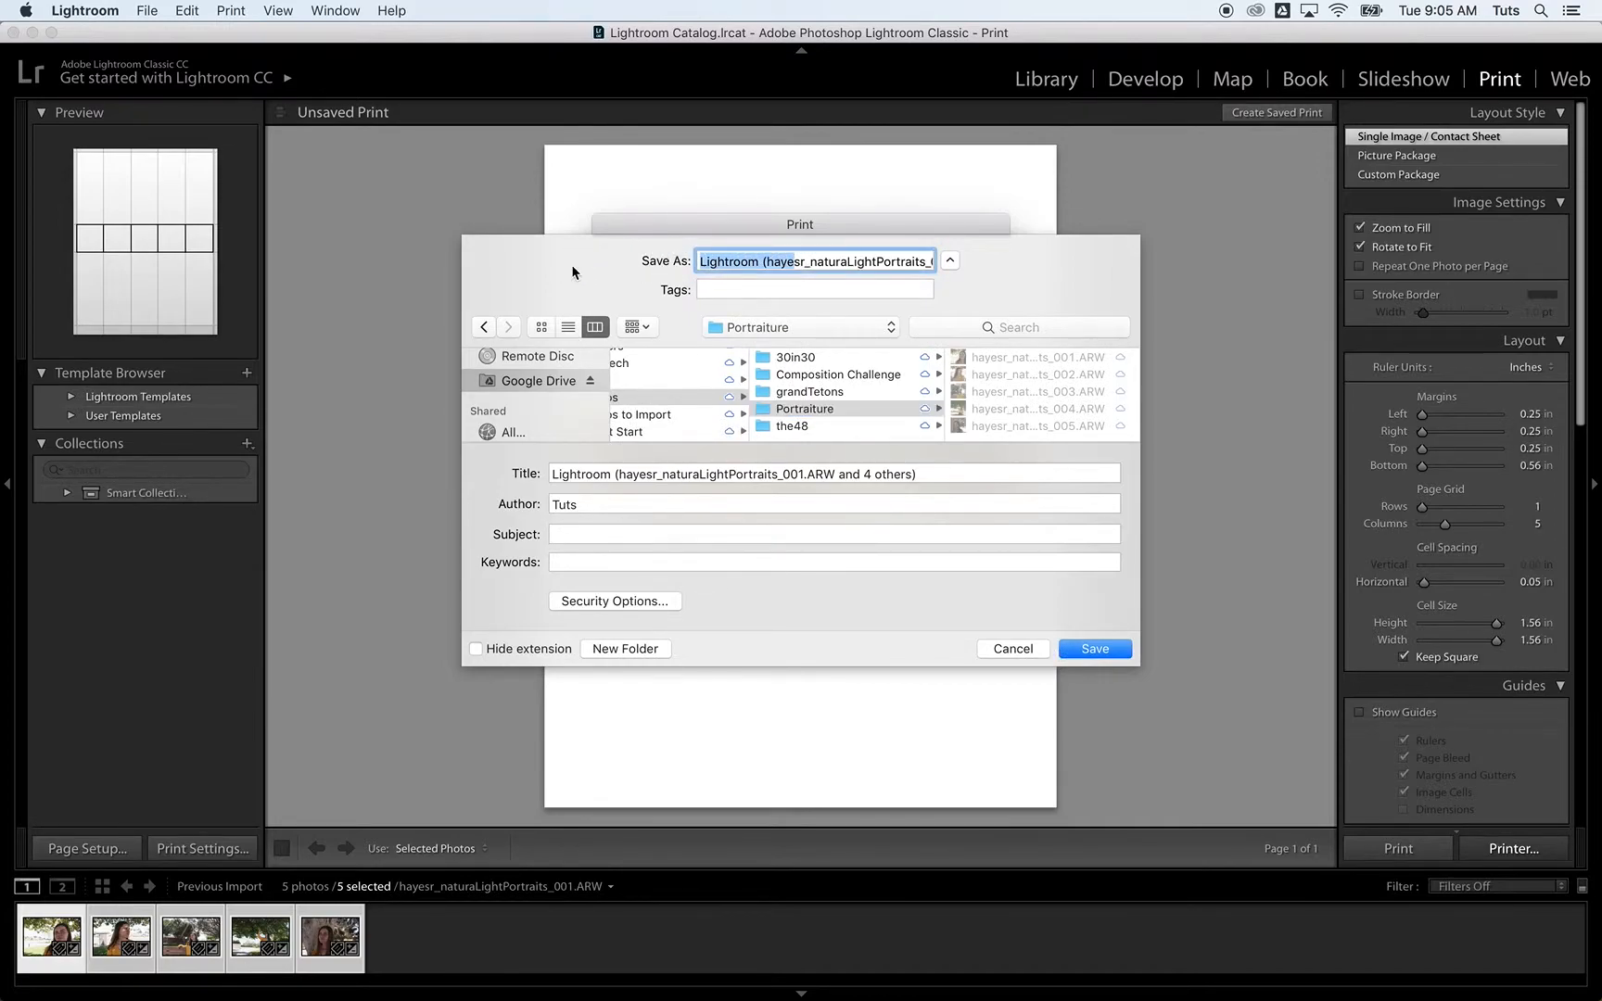
click(729, 260)
double_click(730, 261)
text(Natural )
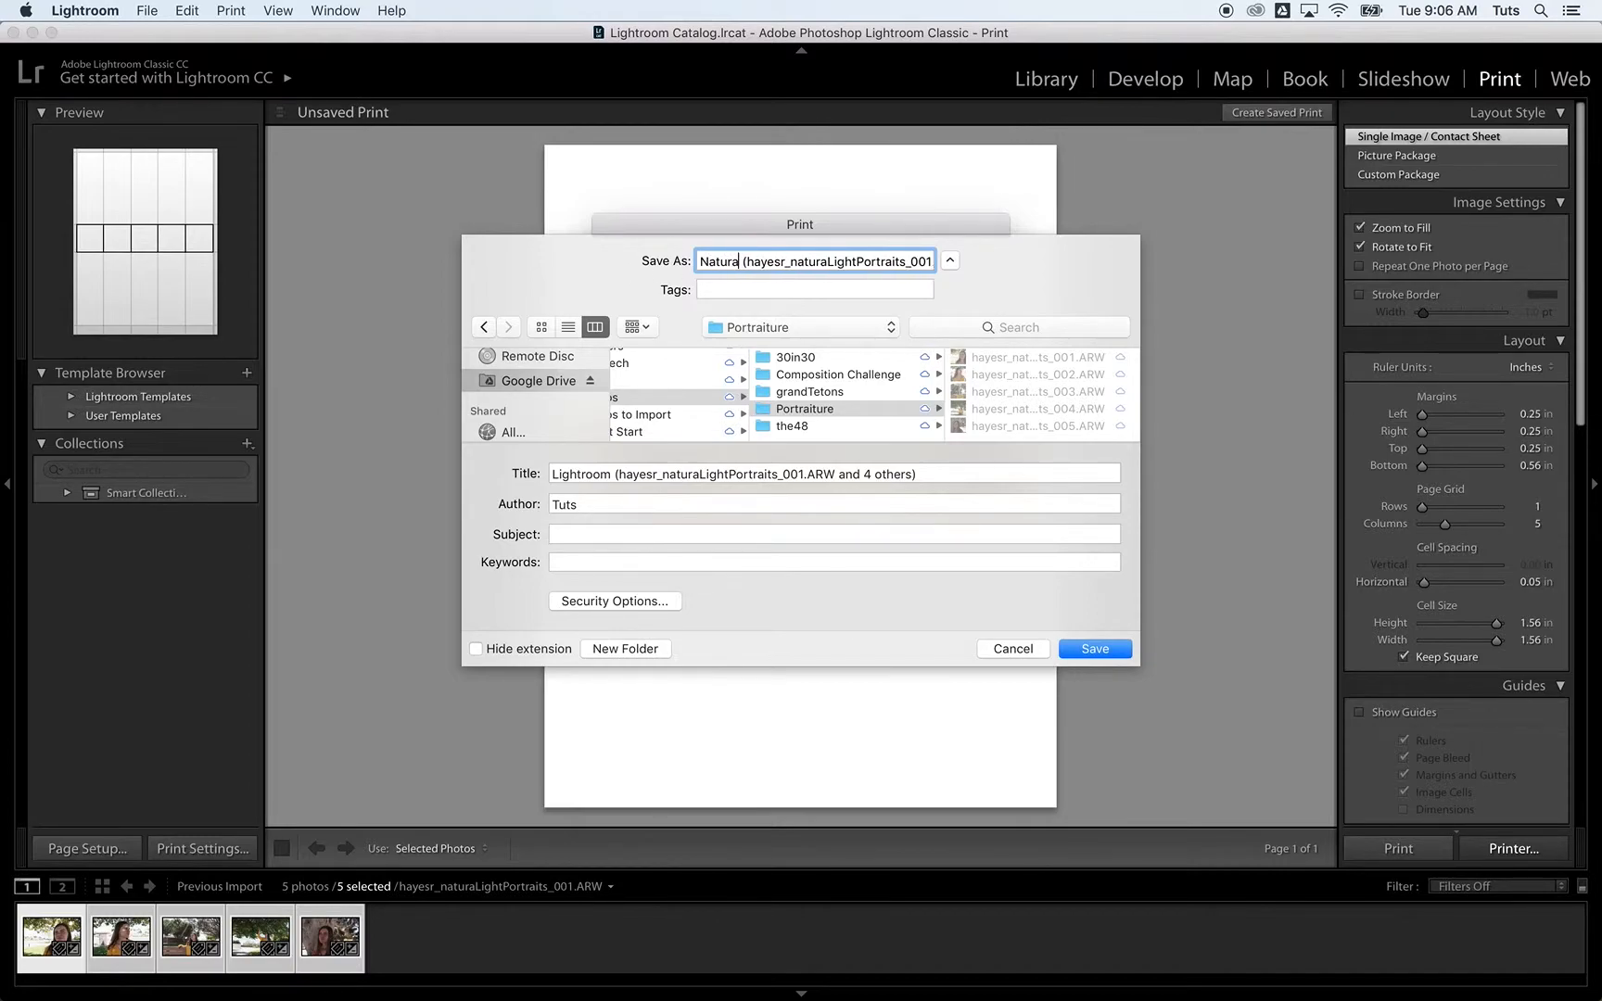
text(Light C)
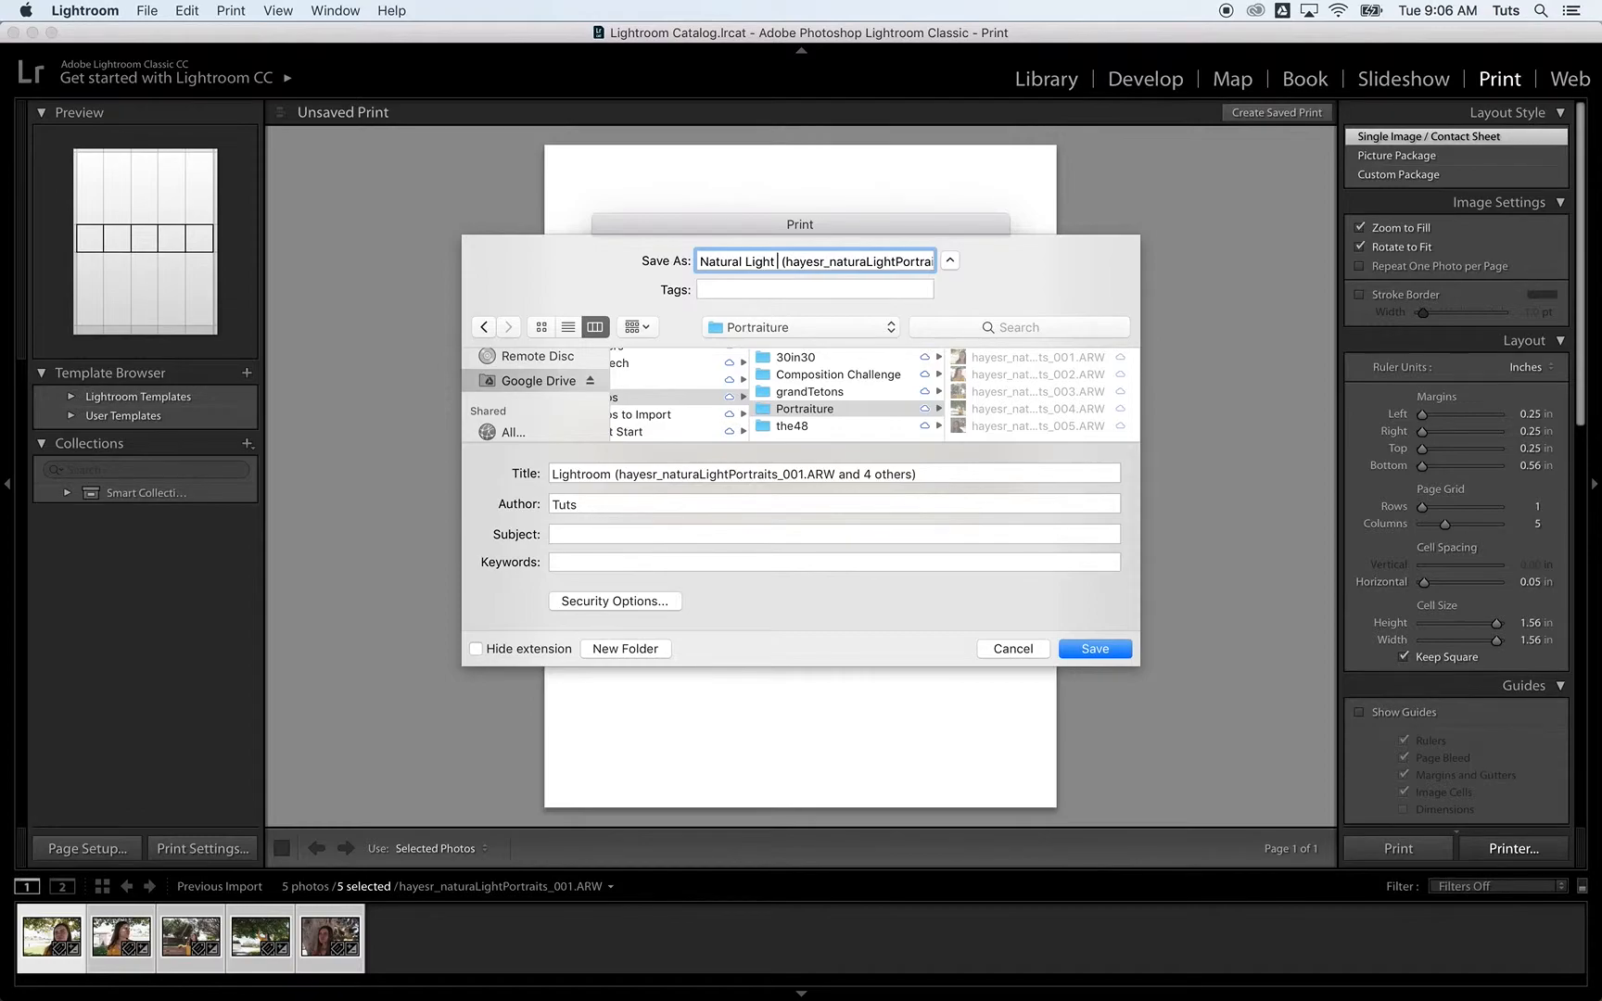
text(olor Portr)
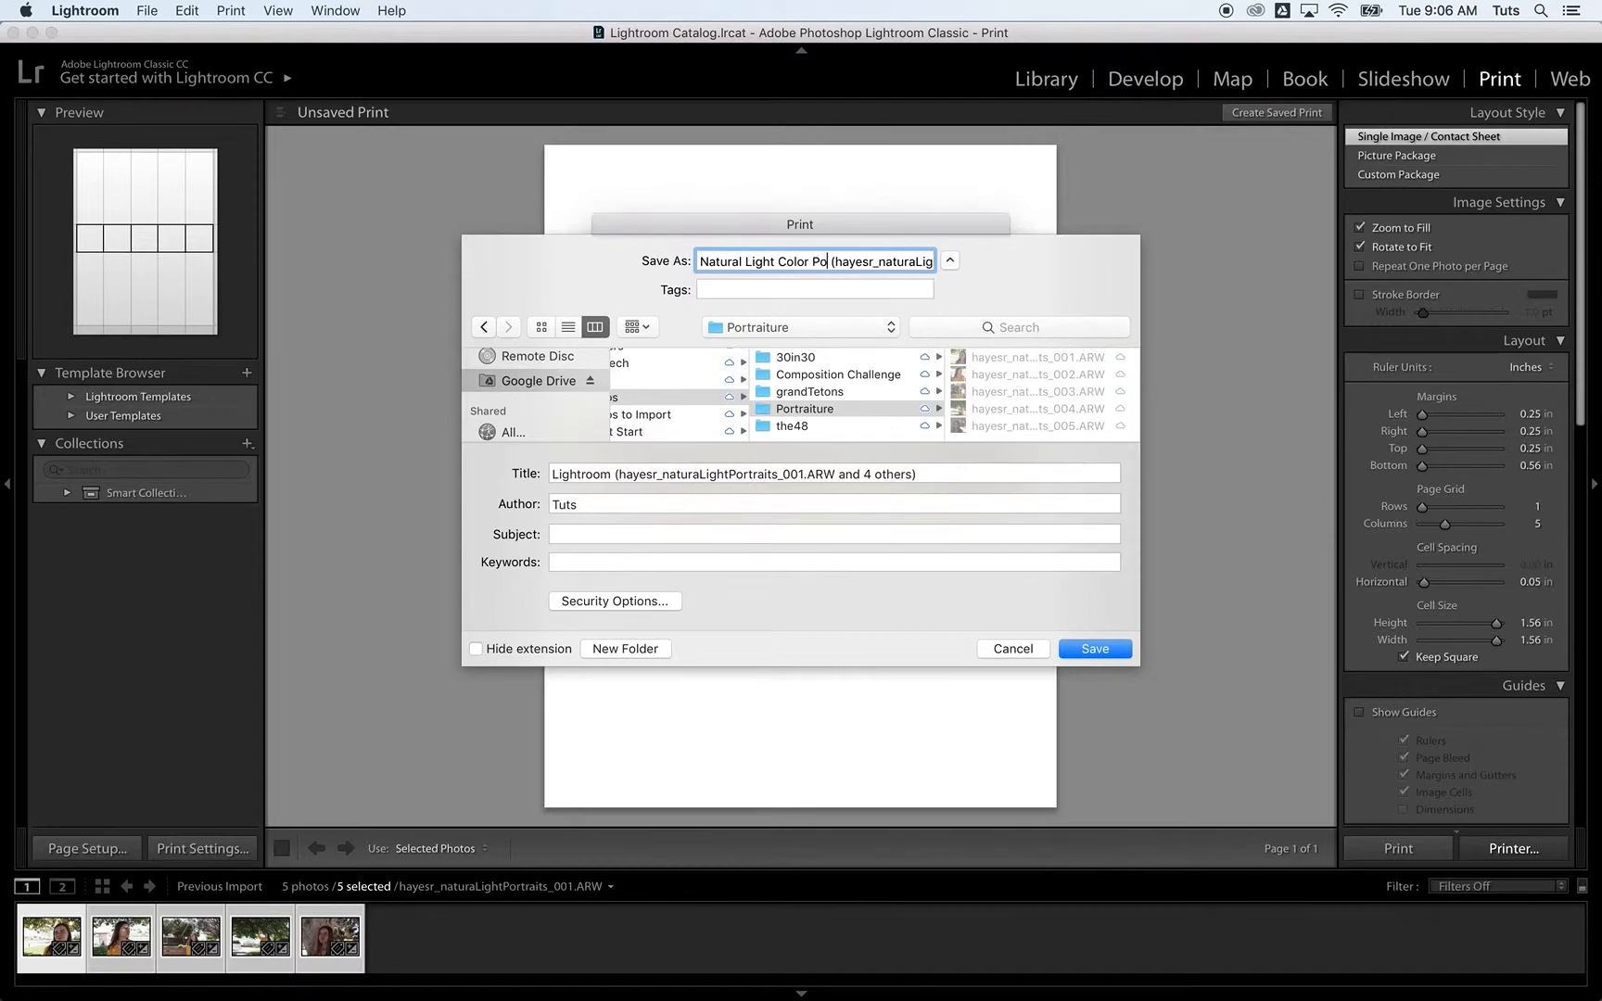
text(aits)
click(1085, 653)
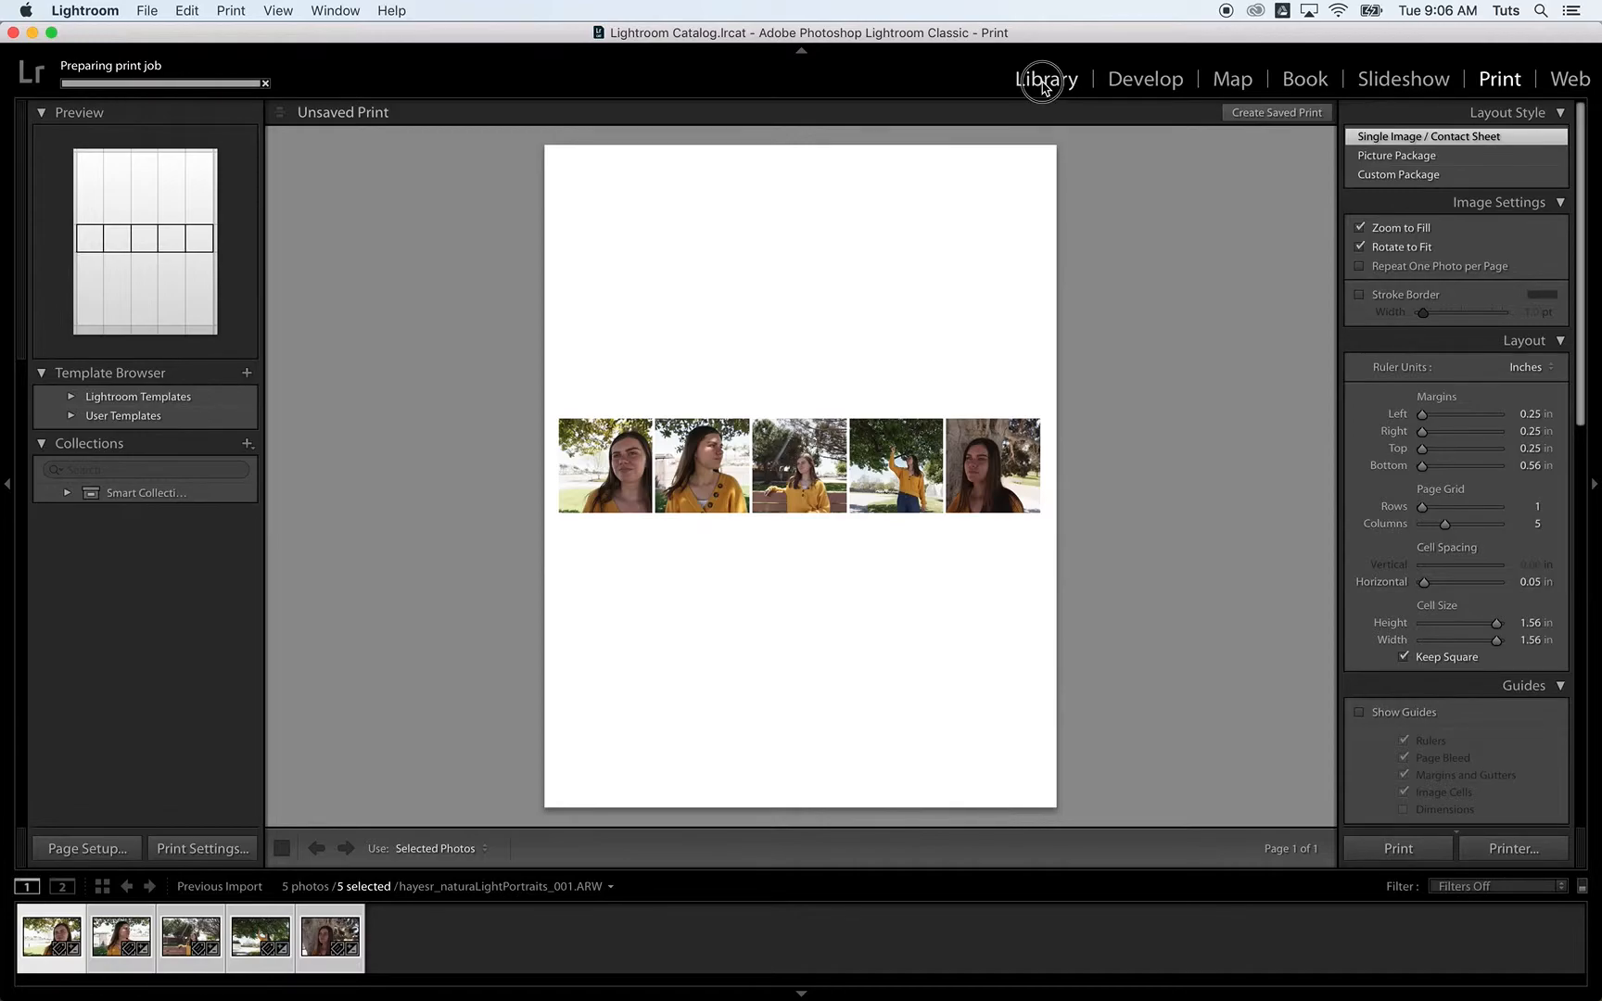
Step: Return to the Library module and view the first portrait full screen
click(1045, 81)
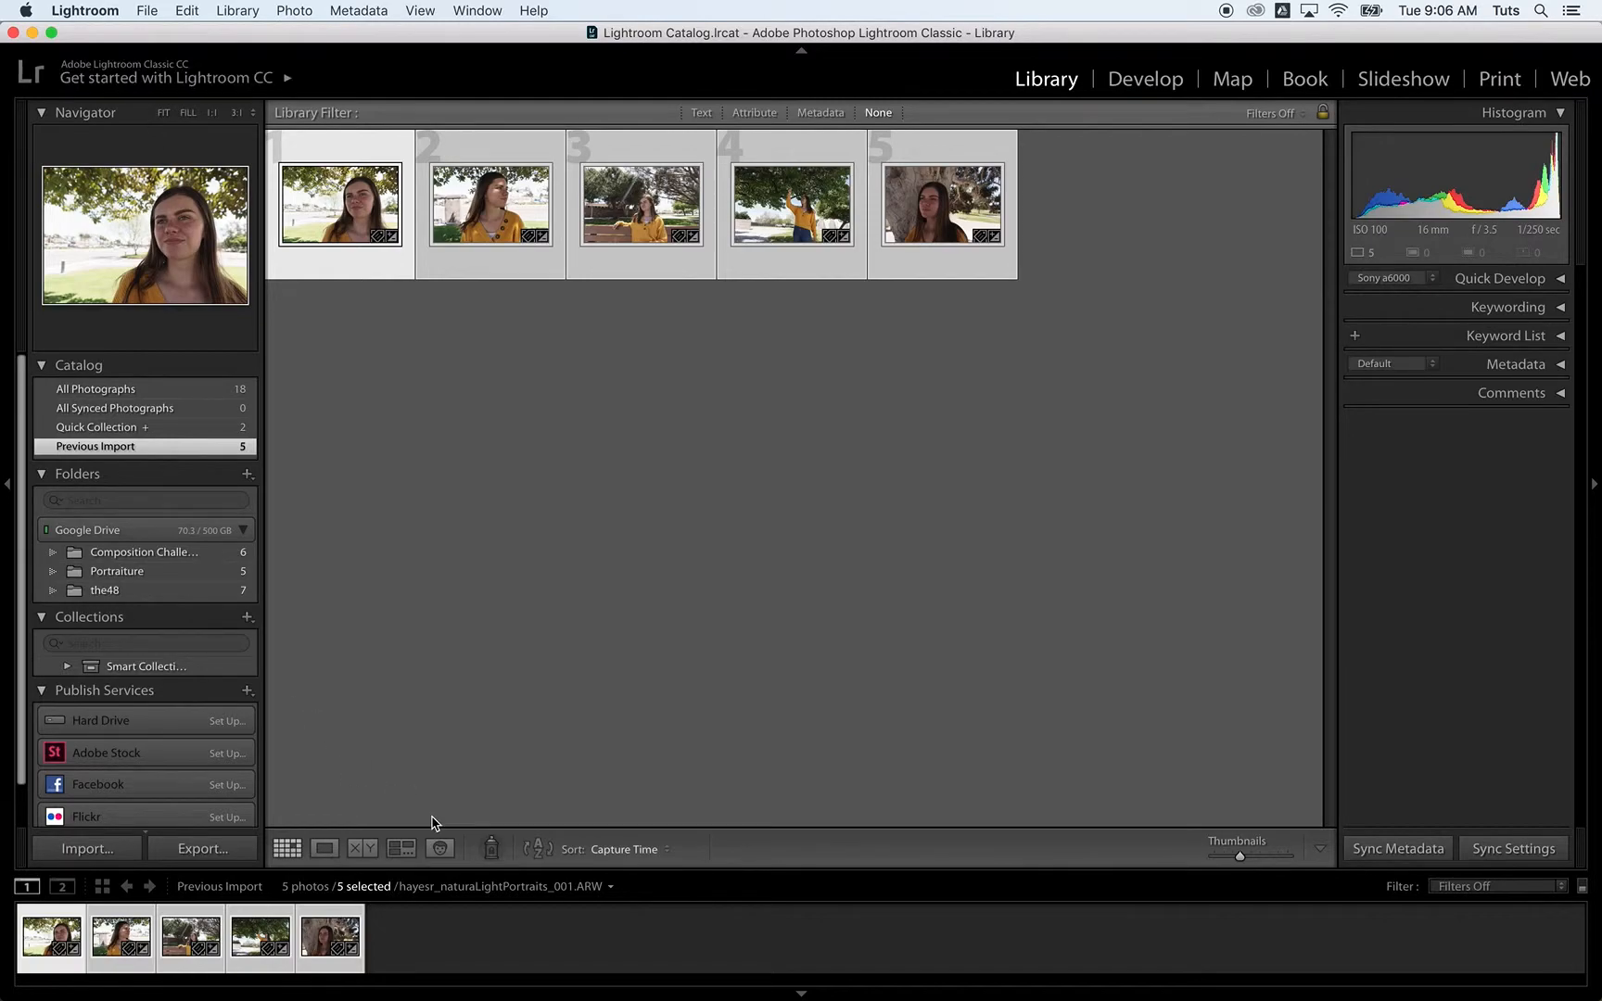
key(f)
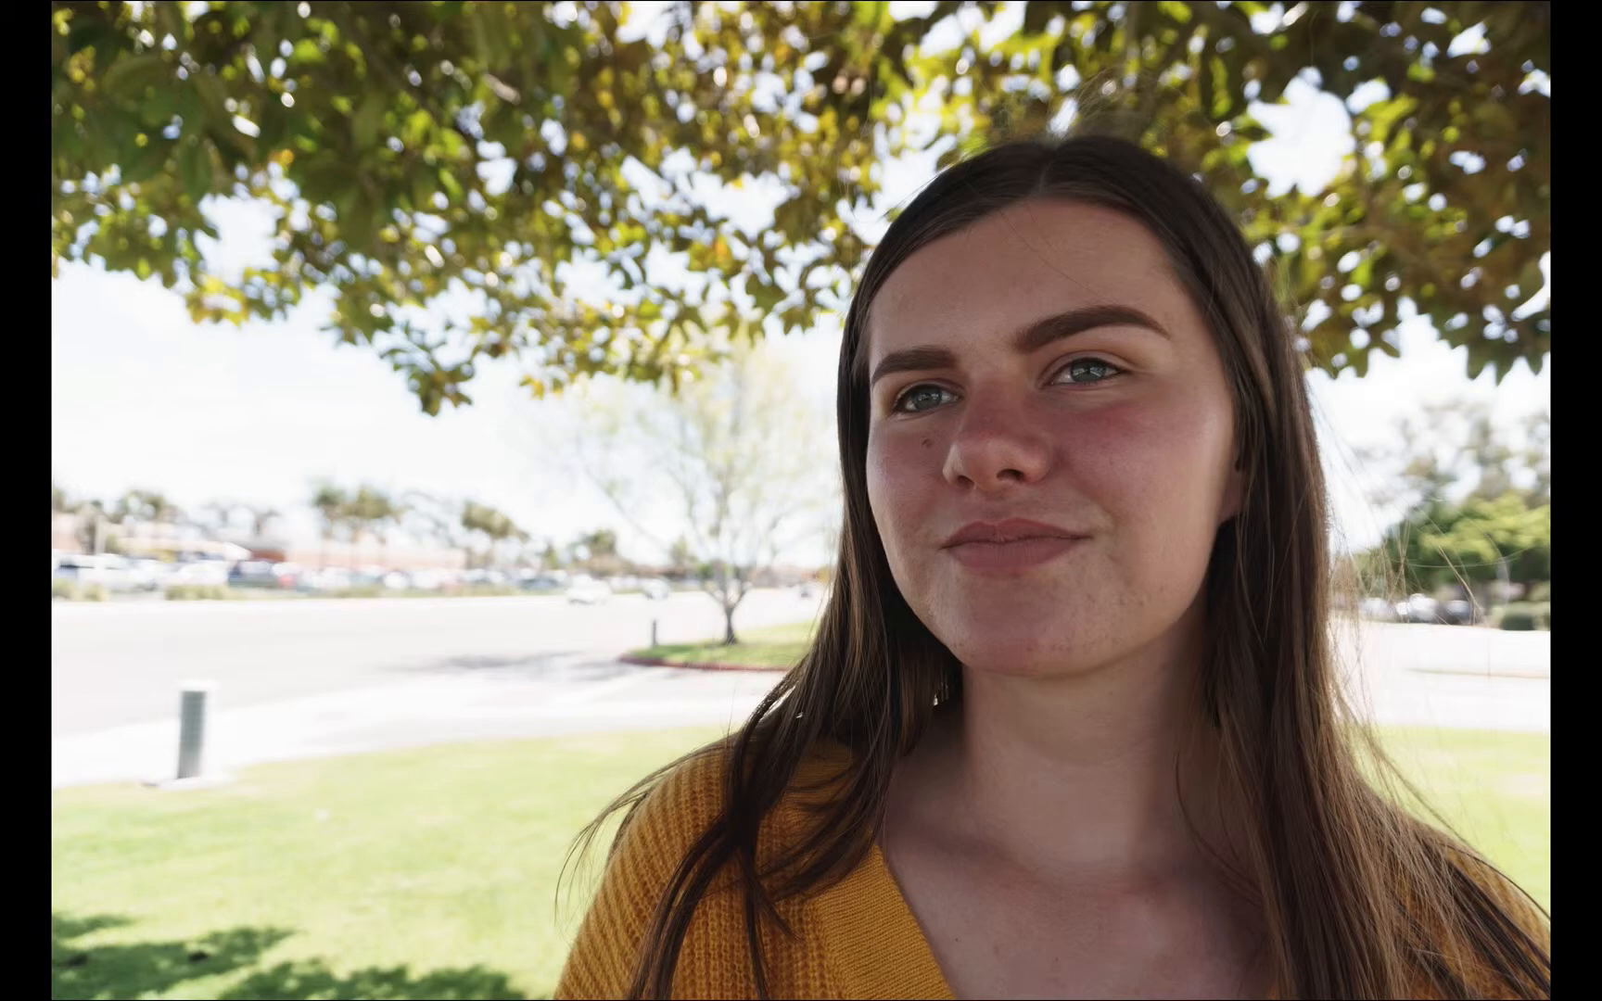